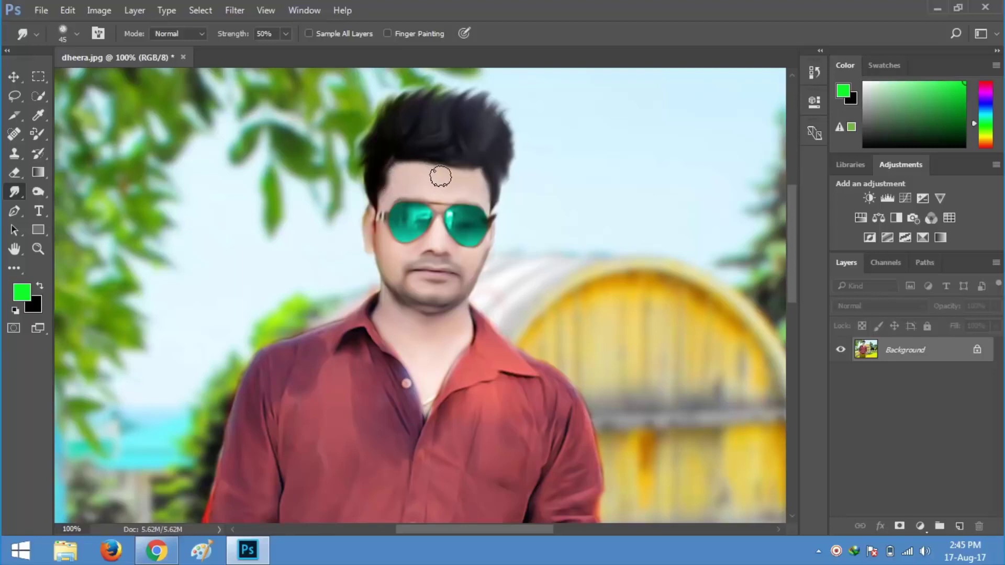
# Browse the installed filters in Photoshop's Filter menu.
pyautogui.click(235, 10)
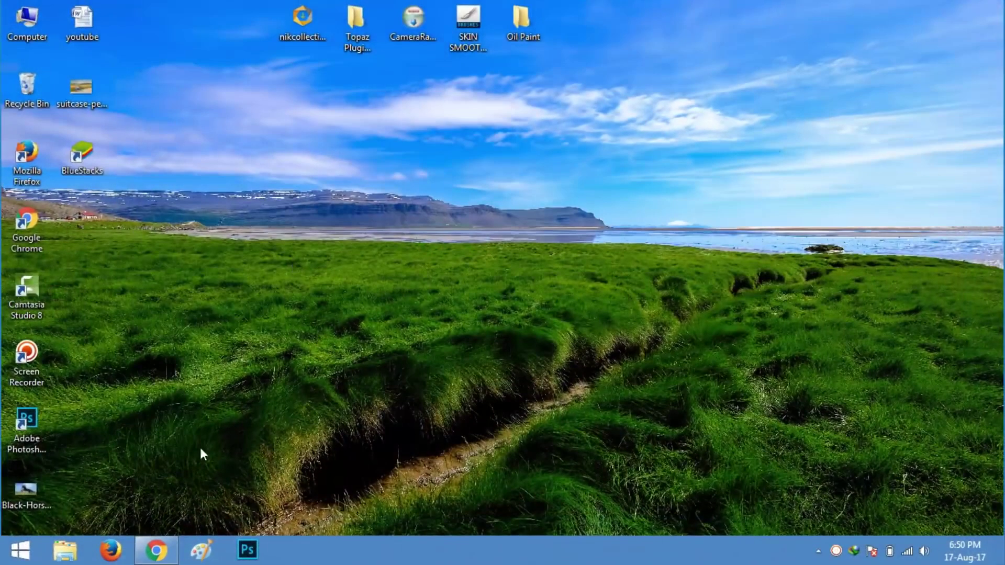
# Search Google for 'nik collection' and open the official result in a new tab.
pyautogui.click(157, 549)
pyautogui.click(333, 325)
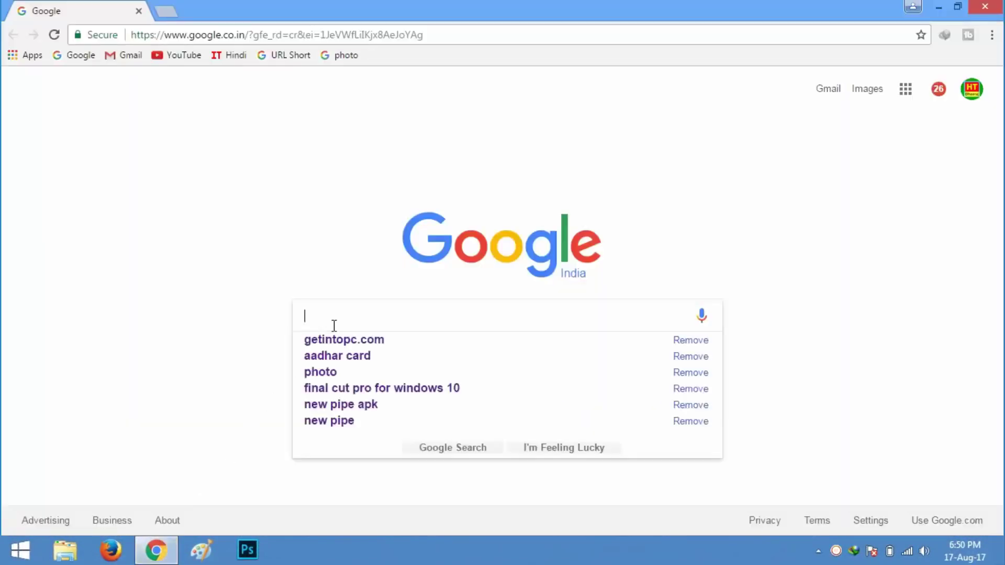
pyautogui.write('nk')
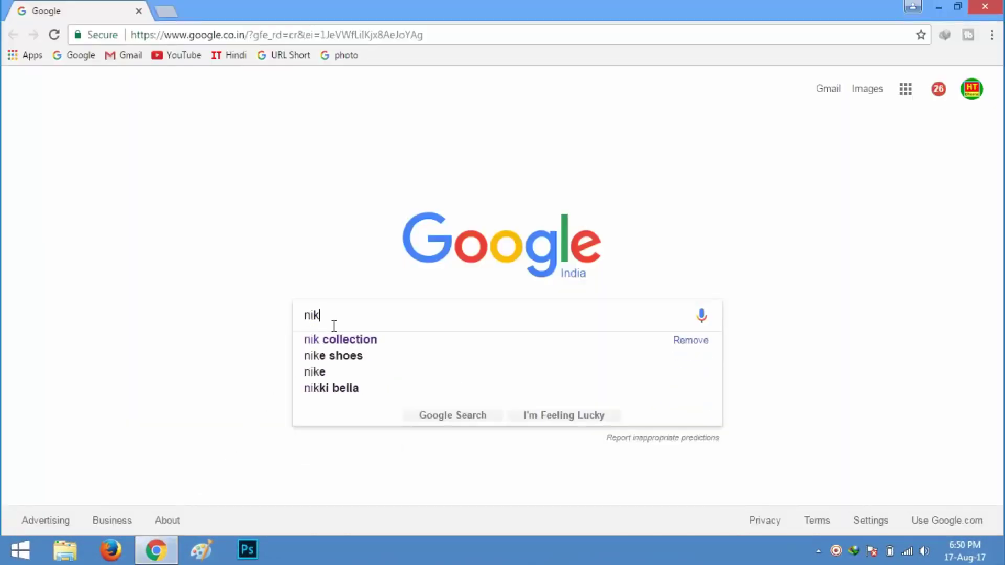
pyautogui.write(' collectio')
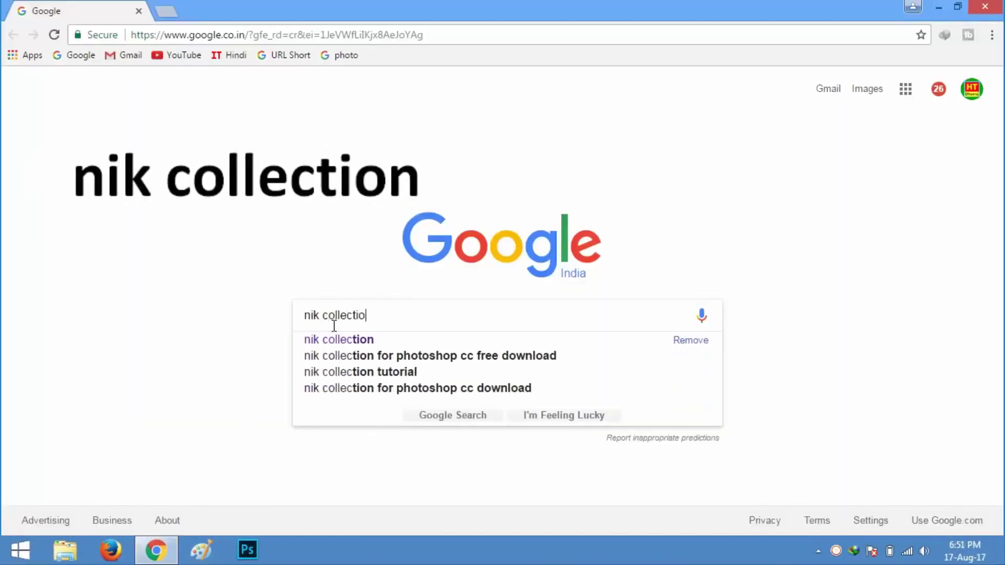
pyautogui.write('n')
pyautogui.press('Return')
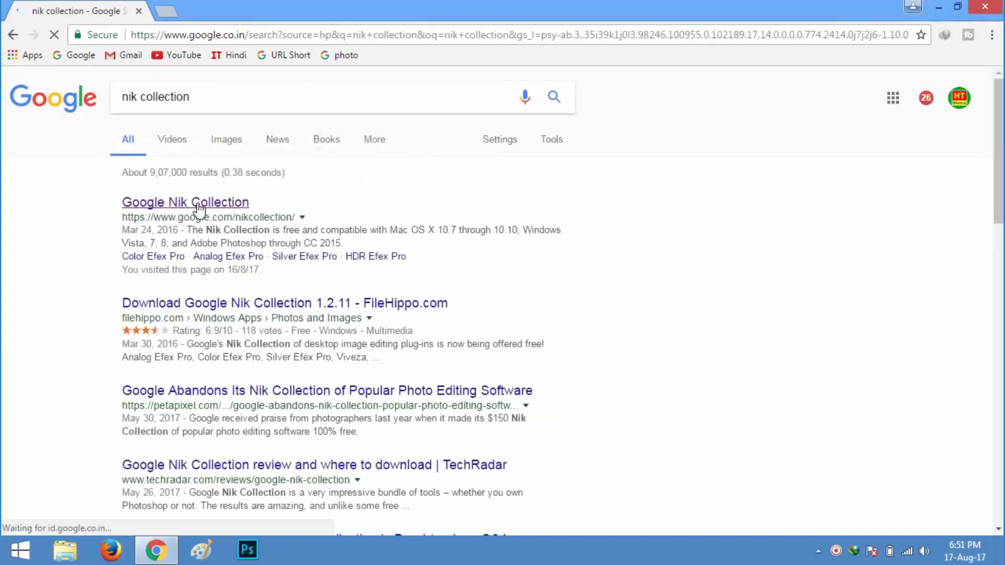
pyautogui.rightClick(198, 208)
pyautogui.click(223, 213)
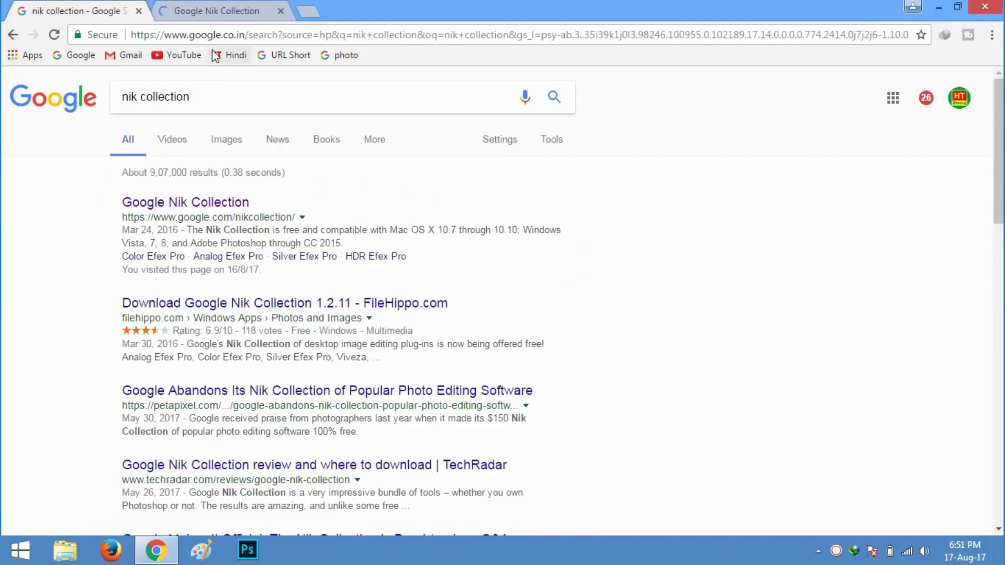
pyautogui.click(209, 16)
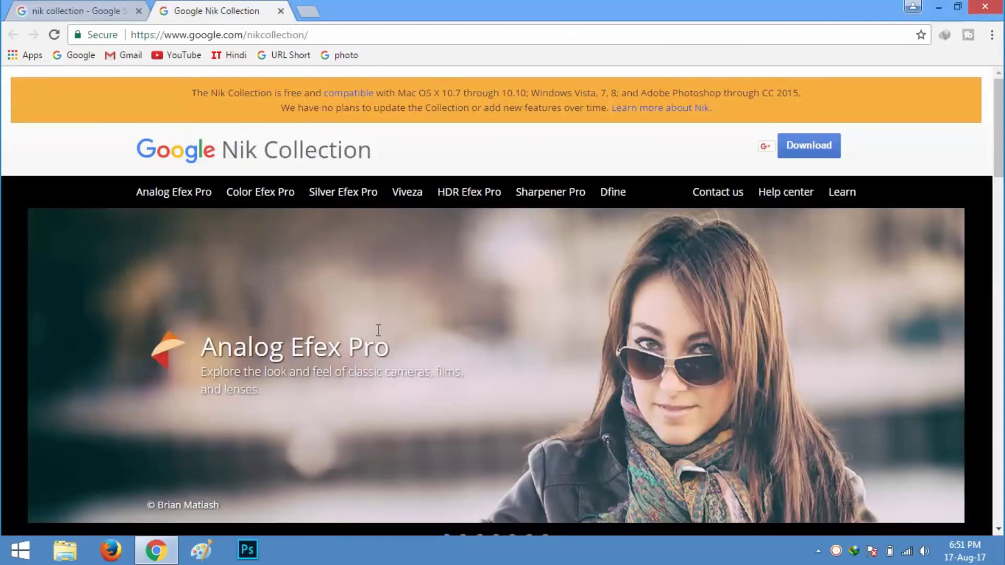
# Browse the Nik Collection plugin slideshow through Viveza and Dfine.
pyautogui.scroll(-1, 387, 335)
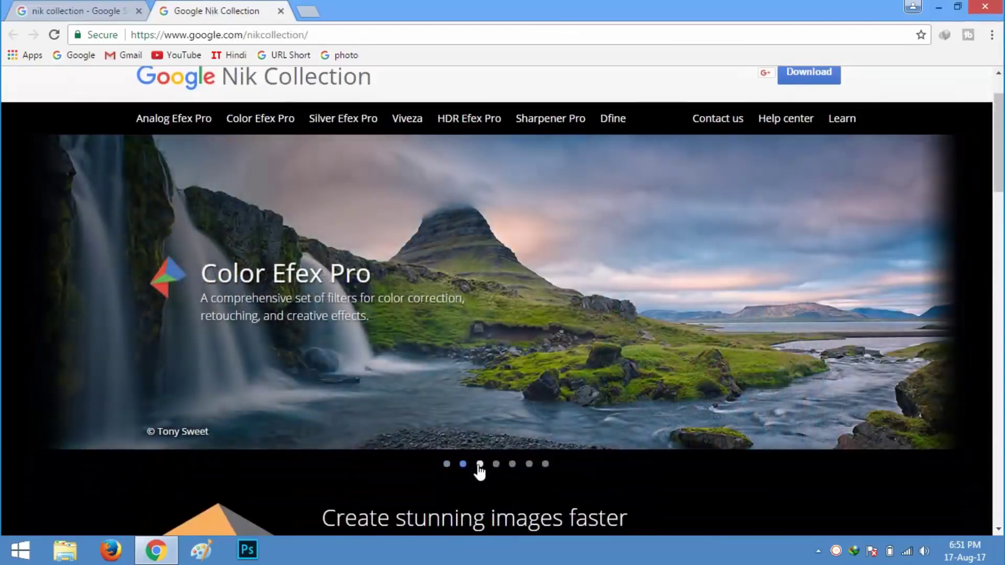
pyautogui.click(479, 465)
pyautogui.click(497, 464)
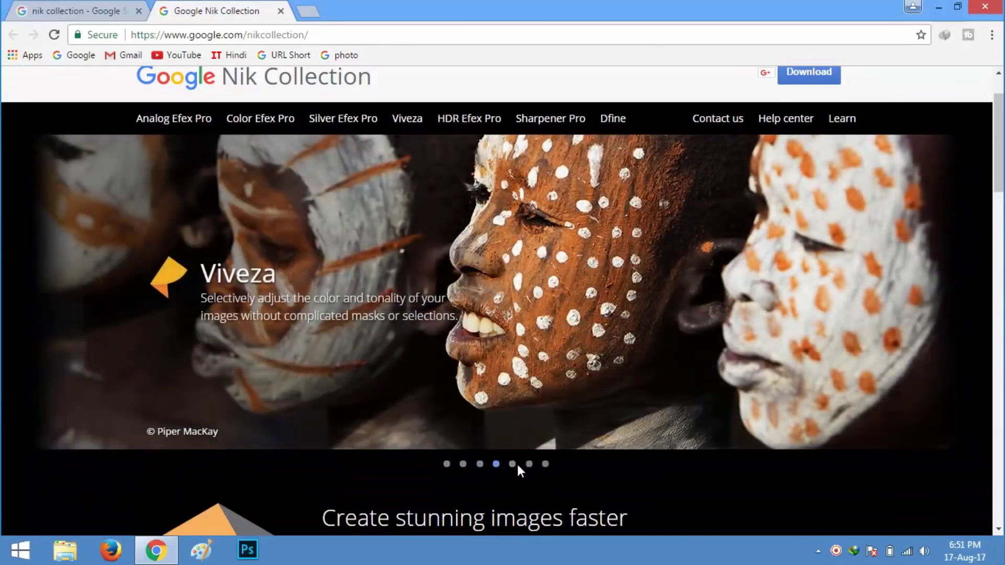
pyautogui.click(512, 465)
pyautogui.click(545, 465)
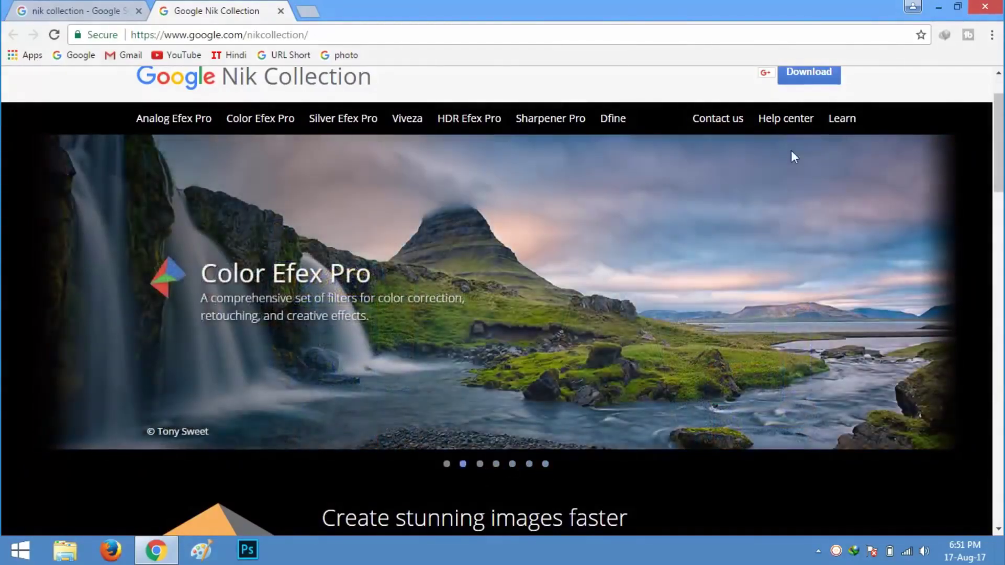
pyautogui.scroll(1, 791, 157)
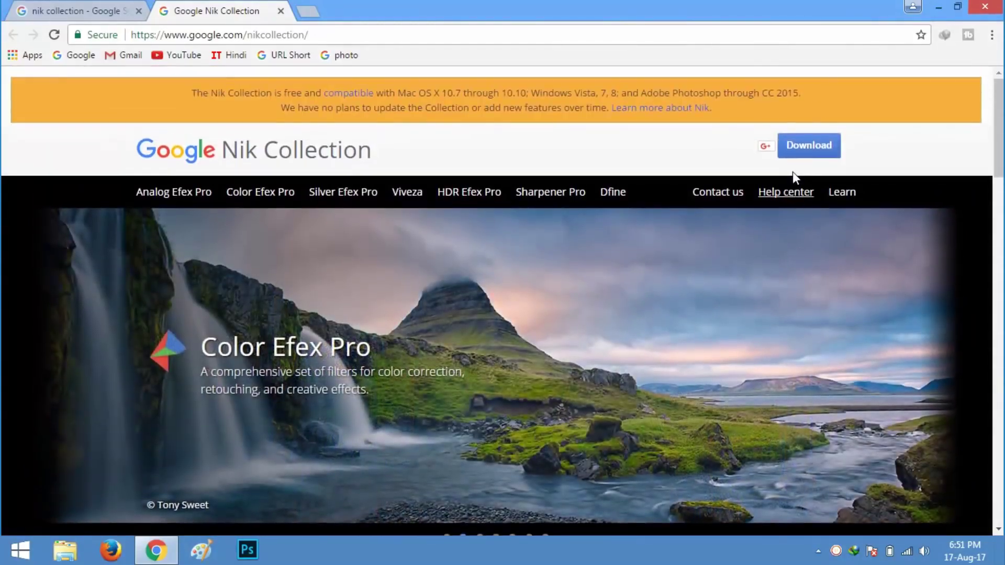
# Start the Windows nikcollection-full-1.2.11.exe download, then cancel it and close the page.
pyautogui.click(808, 149)
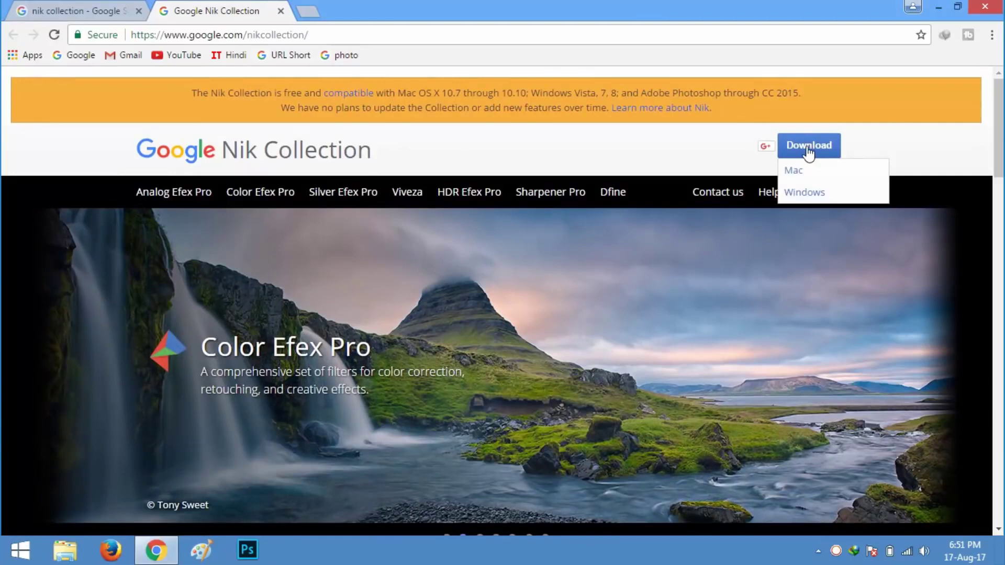
pyautogui.click(806, 193)
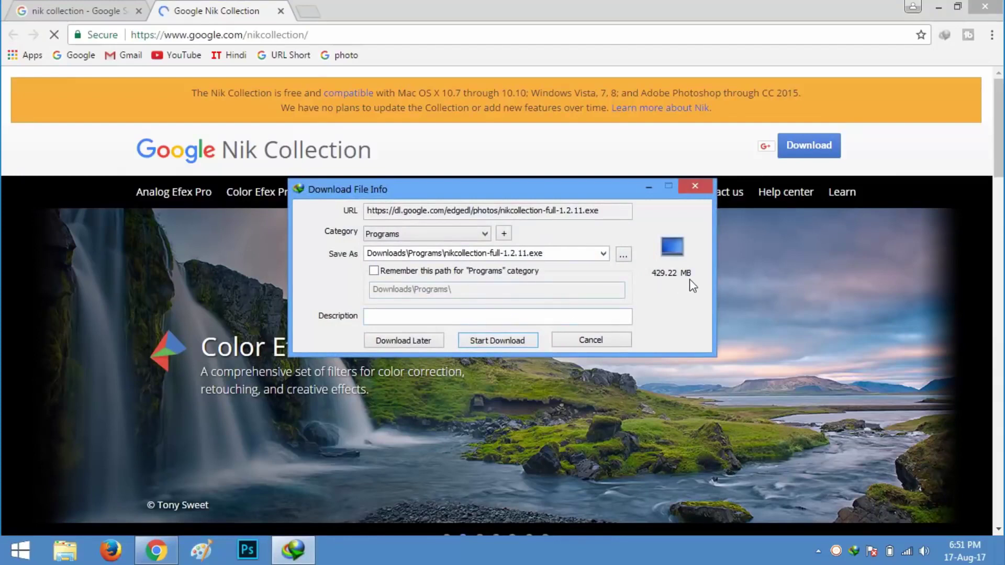
pyautogui.click(493, 341)
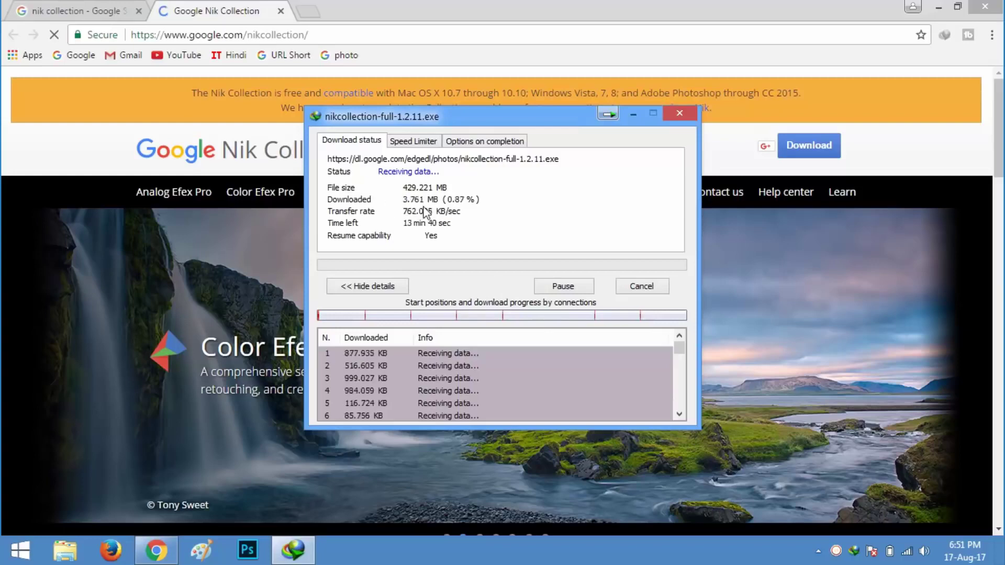
pyautogui.click(565, 287)
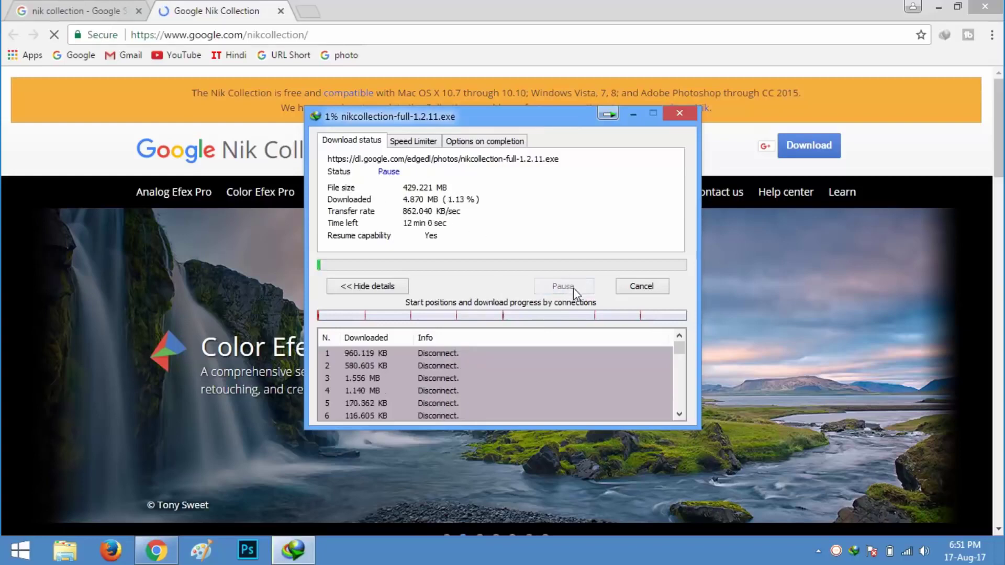
pyautogui.click(644, 287)
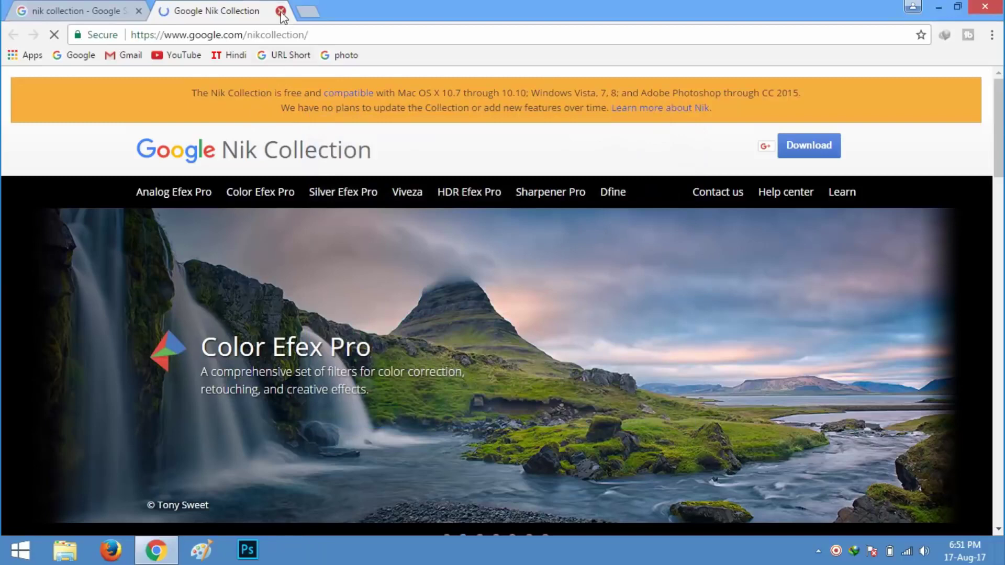
pyautogui.click(281, 11)
pyautogui.click(938, 6)
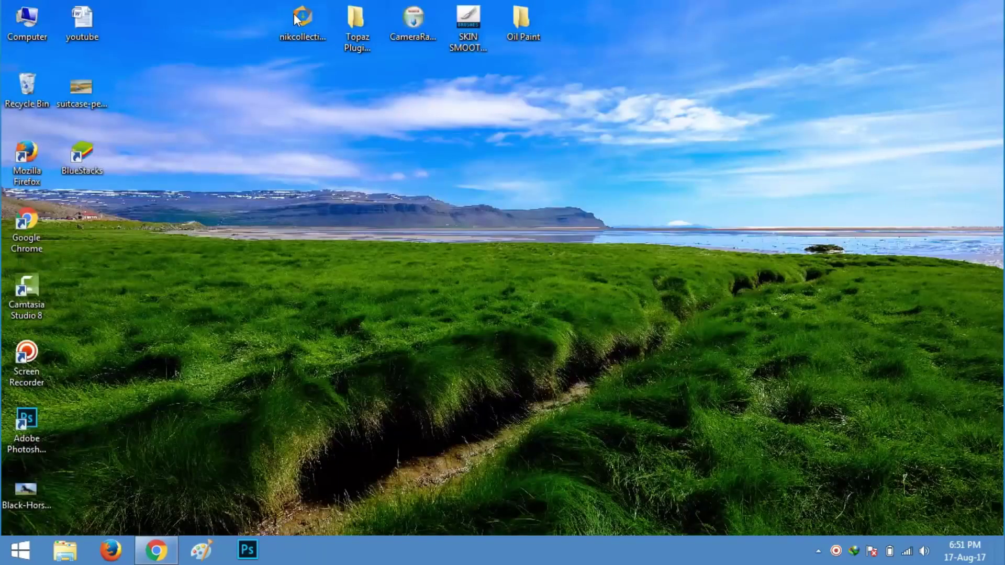
# Run the nikcollection installer in English with the default folder, installing into Photoshop CC (64-Bit).
pyautogui.moveTo(293, 13); pyautogui.dragTo(272, 184)
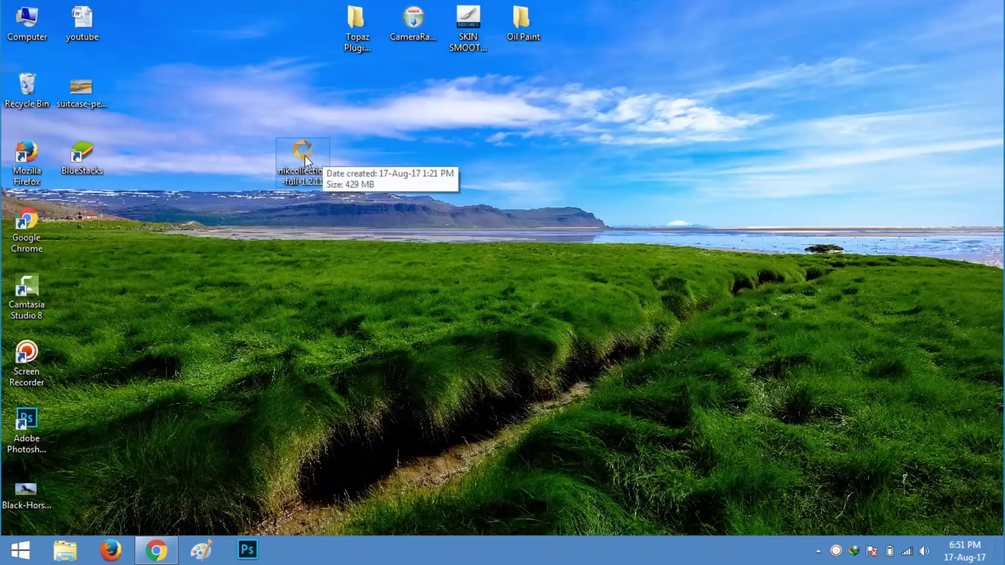
pyautogui.rightClick(304, 156)
pyautogui.click(340, 166)
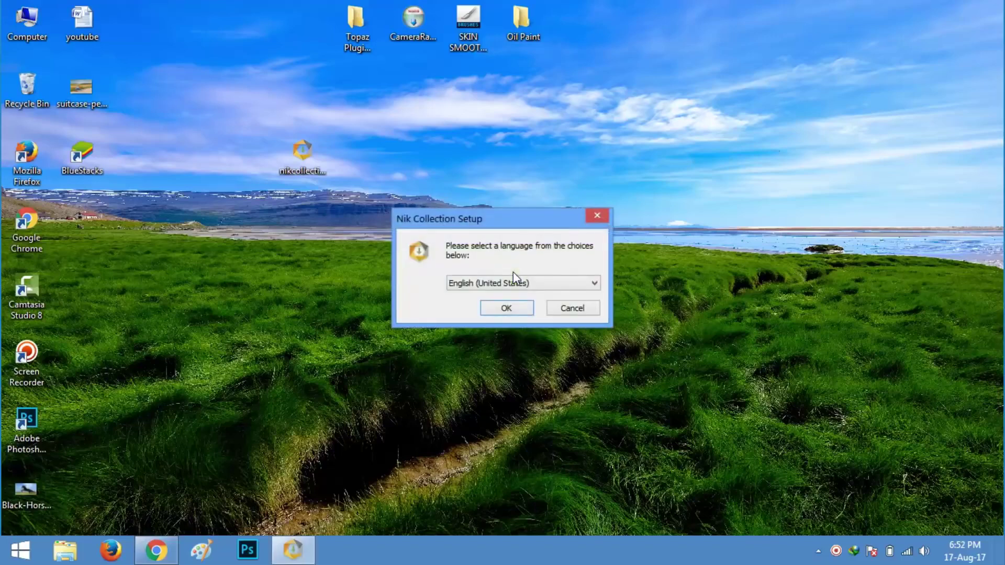
pyautogui.click(506, 309)
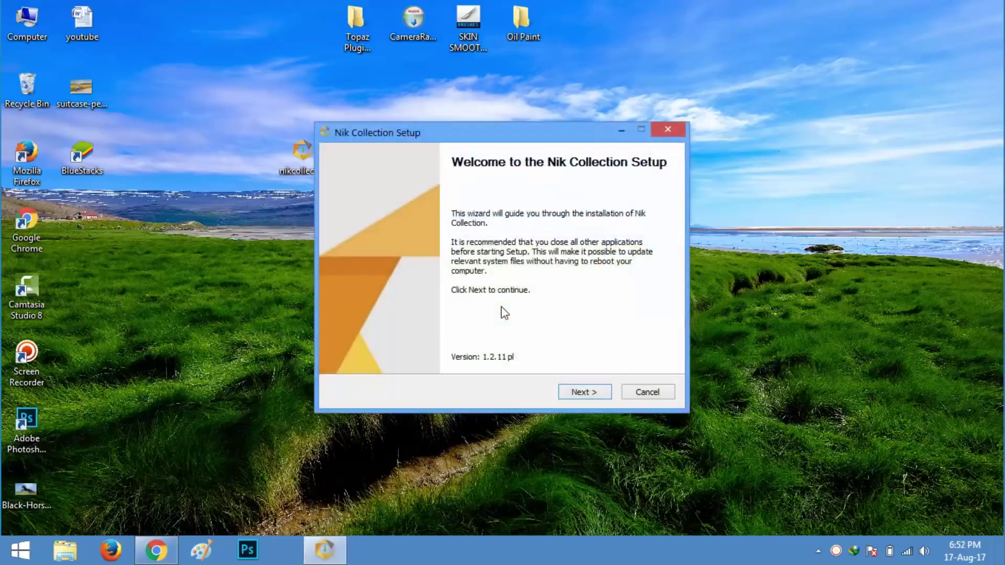
pyautogui.click(583, 394)
pyautogui.click(581, 396)
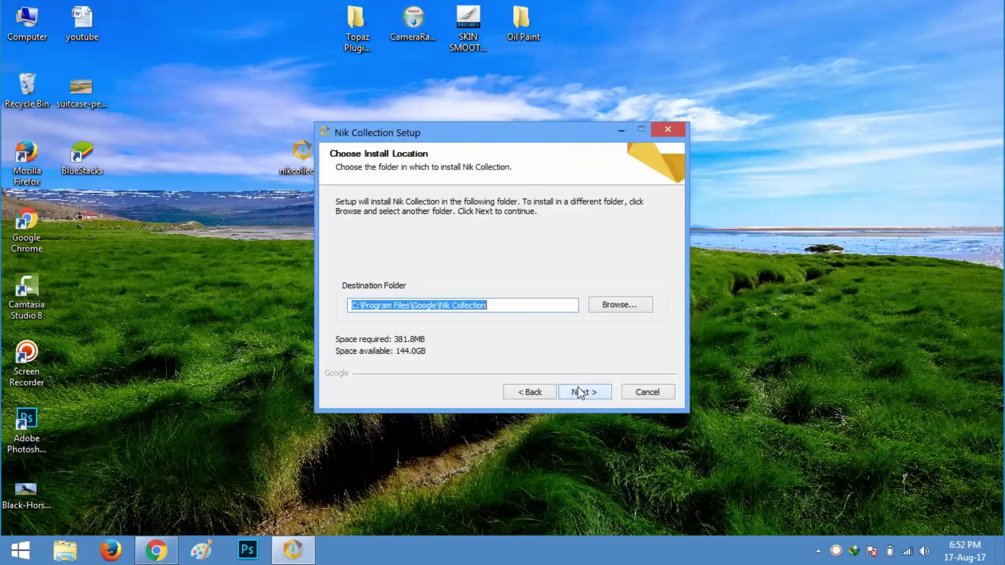
pyautogui.click(582, 398)
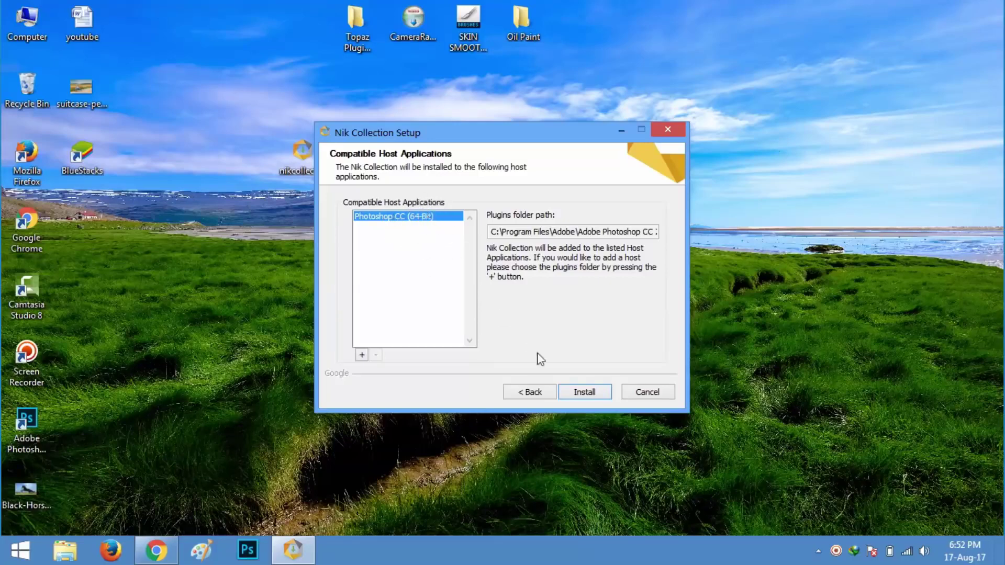
pyautogui.click(580, 393)
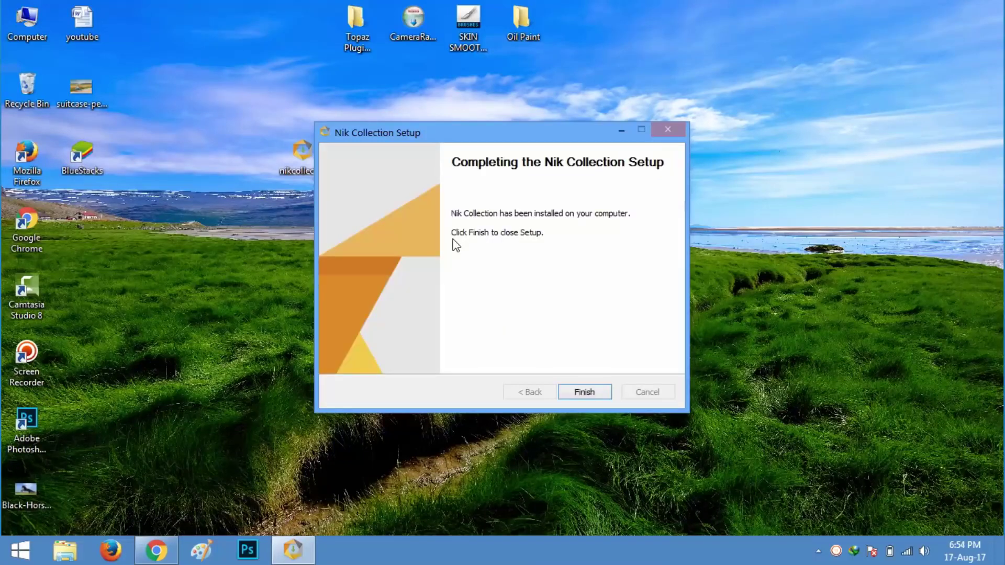
pyautogui.click(584, 393)
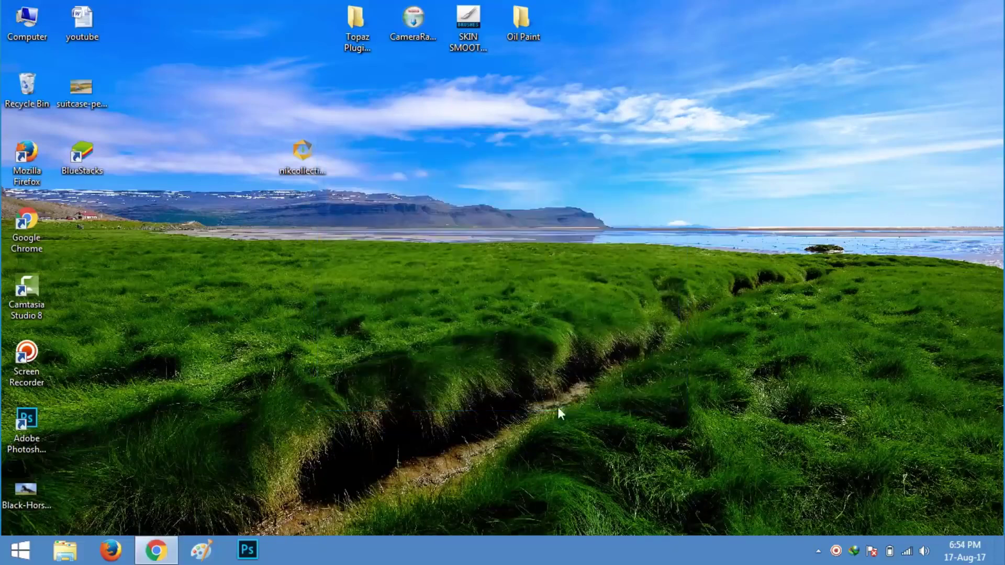
# Launch Photoshop CC, dismiss the Selective Tool panel and check the Filter menu.
pyautogui.click(249, 551)
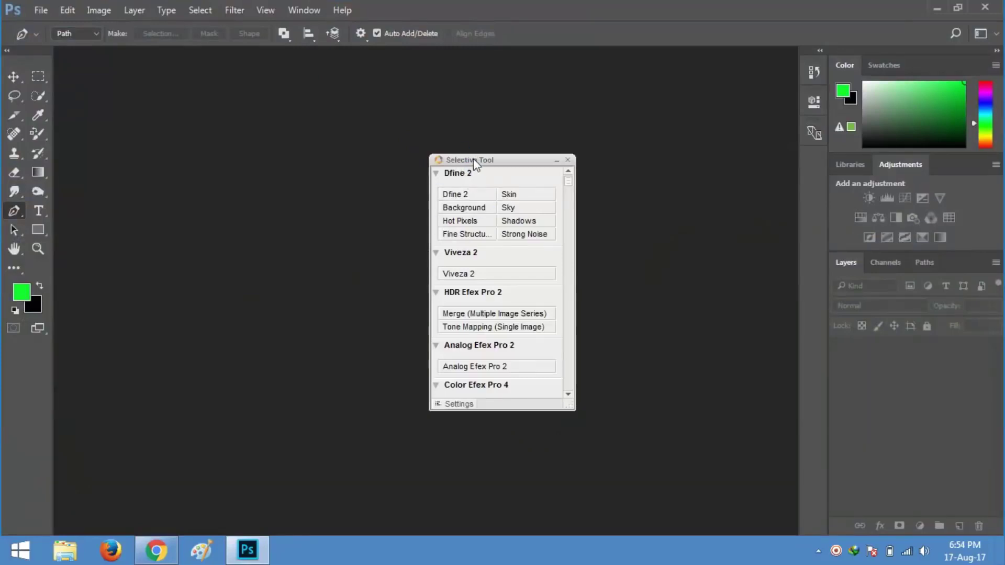
pyautogui.click(568, 161)
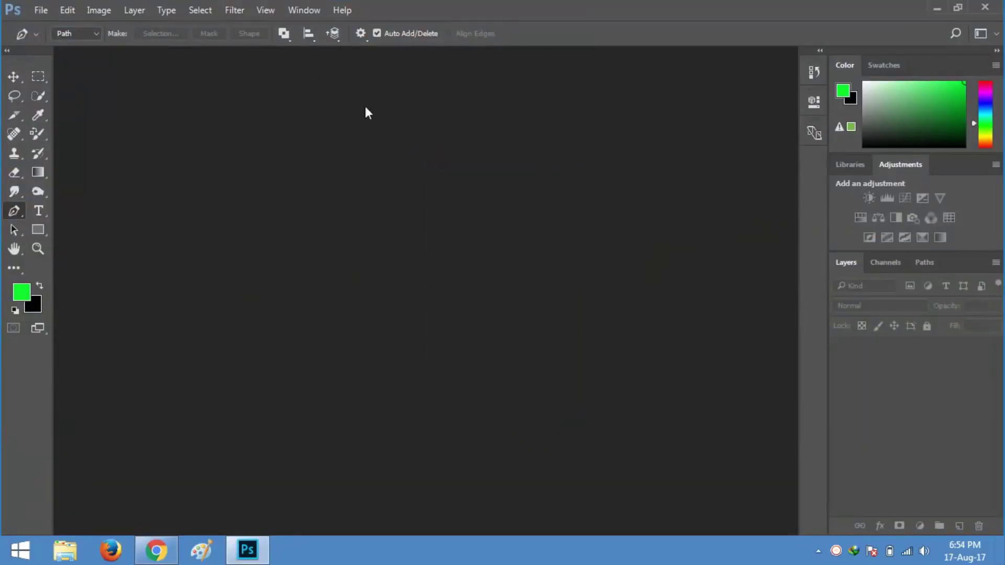
pyautogui.click(236, 9)
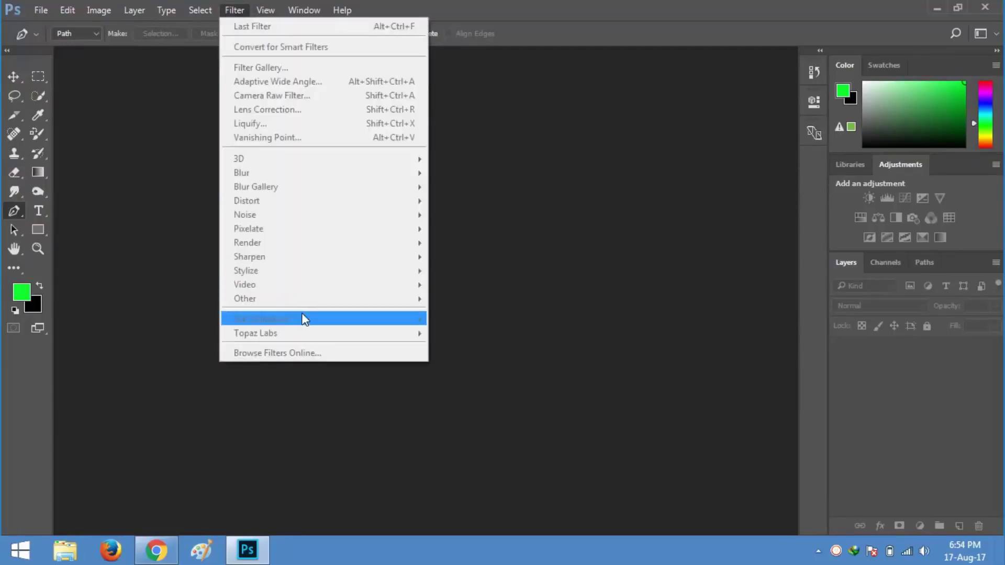
pyautogui.press('Escape')
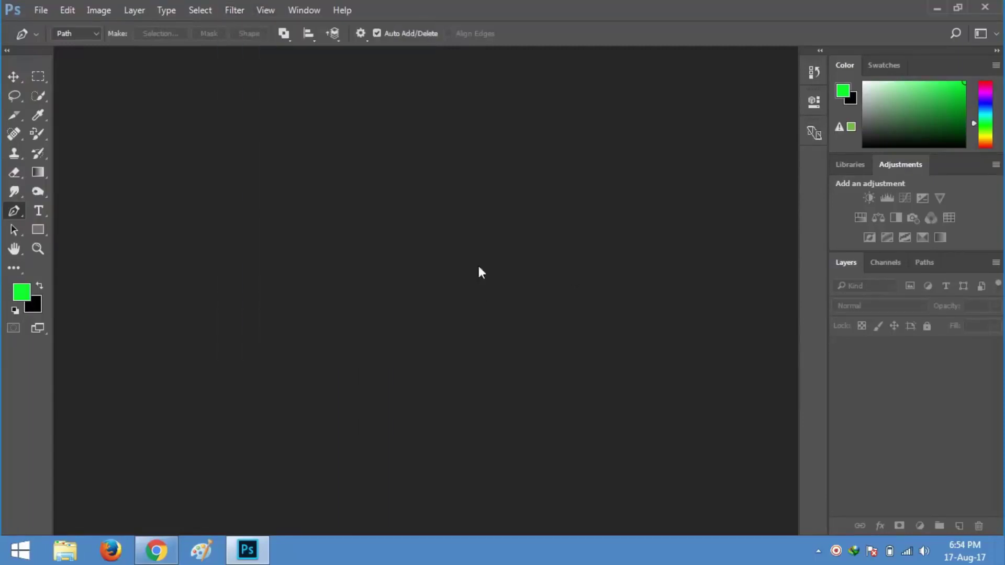
# Open dheera.jpg and view the Nik Collection filters listed under Filter.
pyautogui.hotkey('ctrl', 'o')
pyautogui.click(268, 134)
pyautogui.click(397, 327)
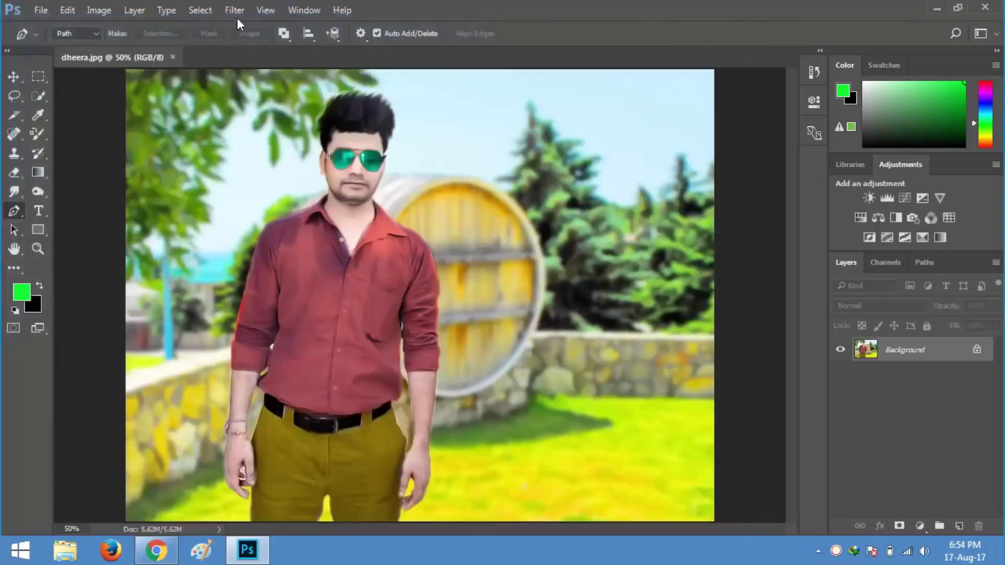
pyautogui.click(236, 10)
pyautogui.moveTo(261, 319)
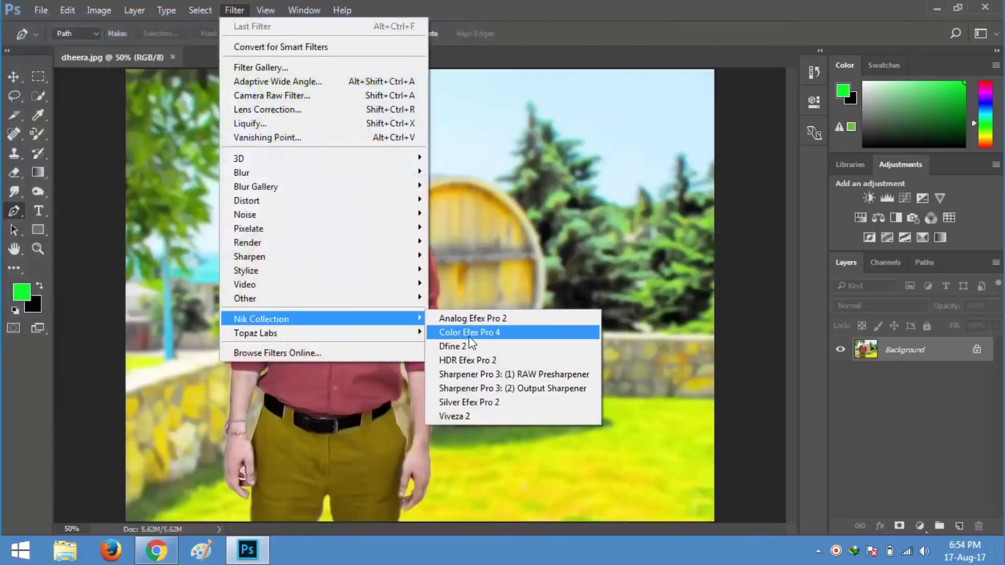
# Preview Bleach Bypass, Duplex and Darken / Lighten Center in Color Efex Pro 4, cancel, and quit Photoshop.
pyautogui.click(473, 333)
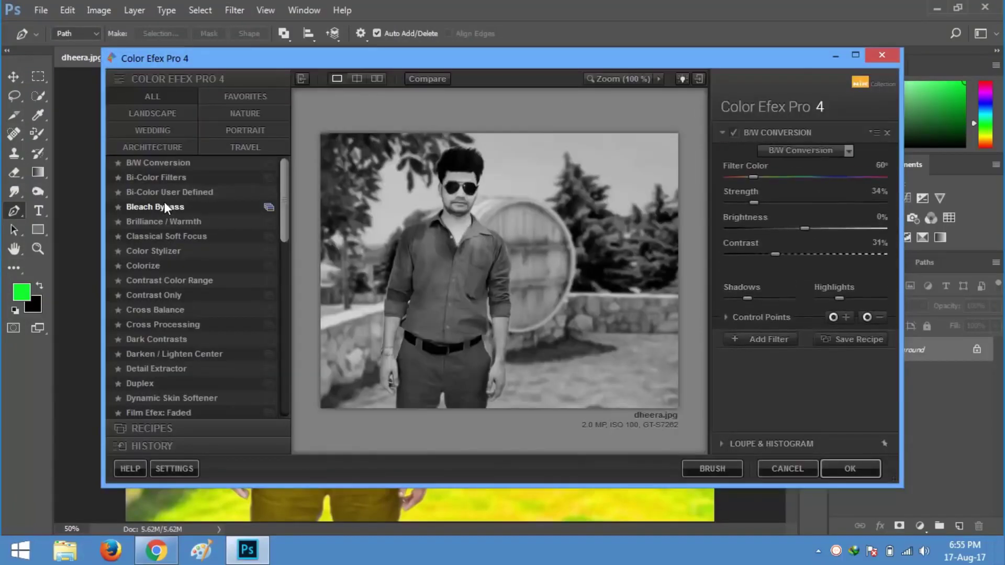
pyautogui.click(165, 205)
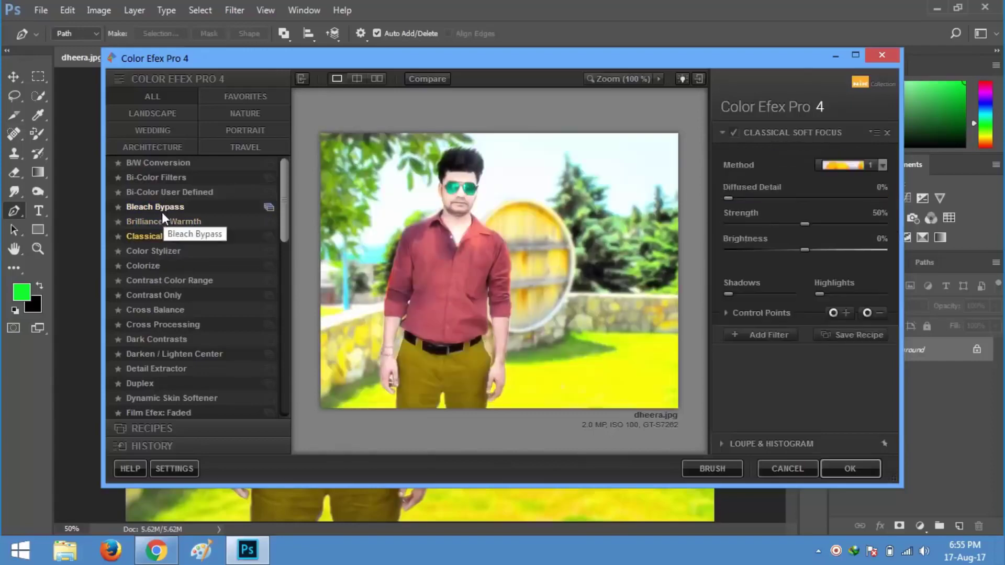
pyautogui.click(167, 194)
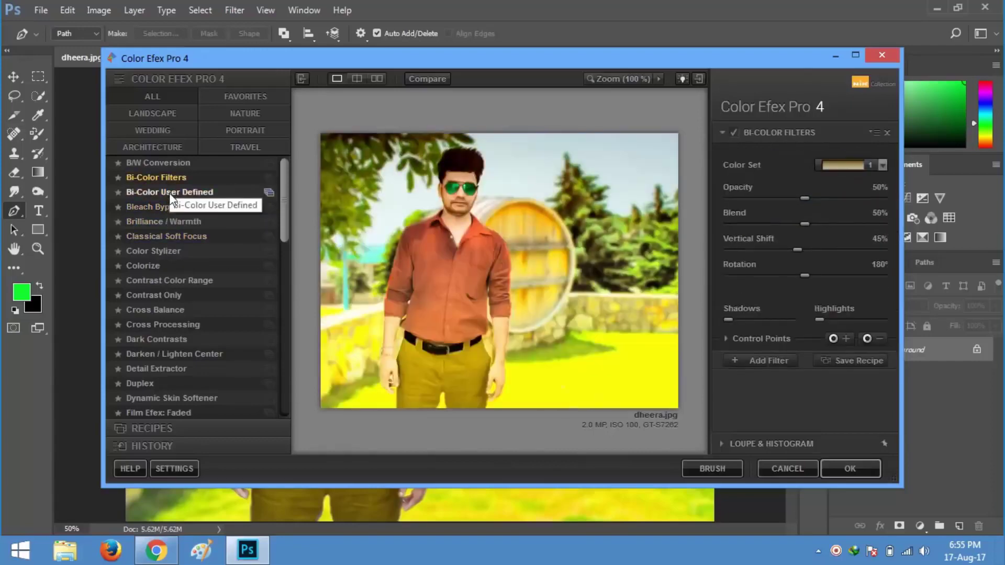
pyautogui.click(172, 209)
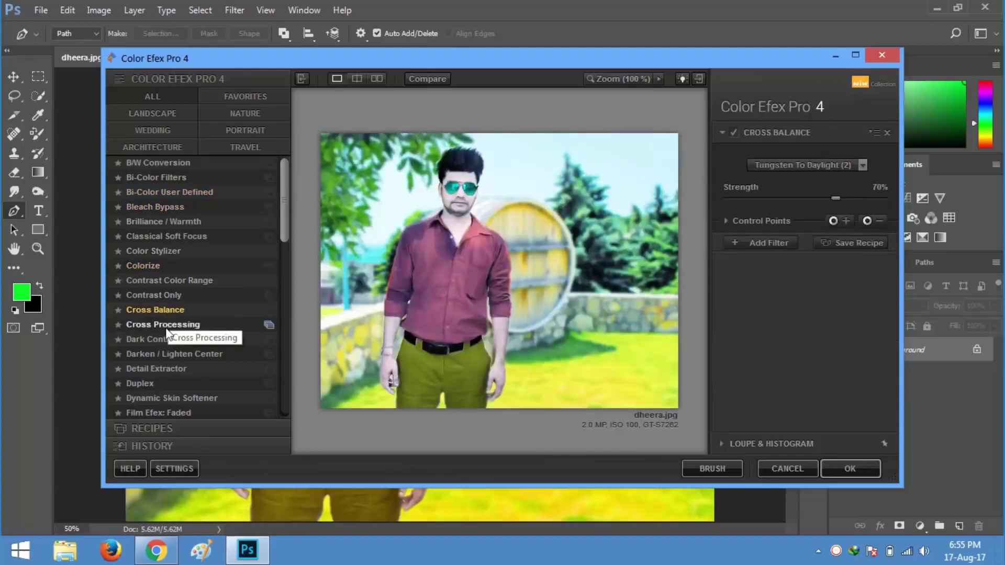
pyautogui.click(162, 381)
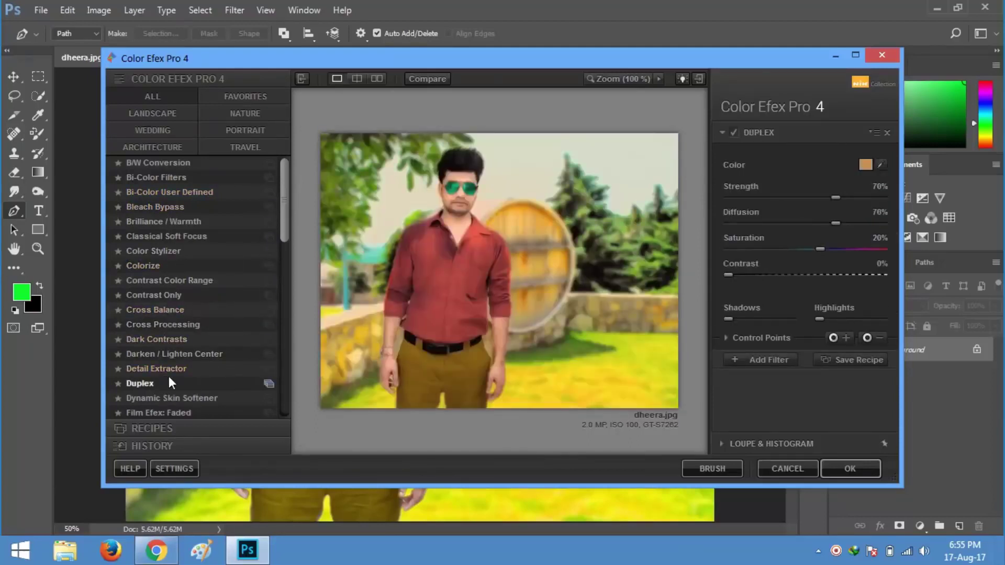
pyautogui.click(174, 354)
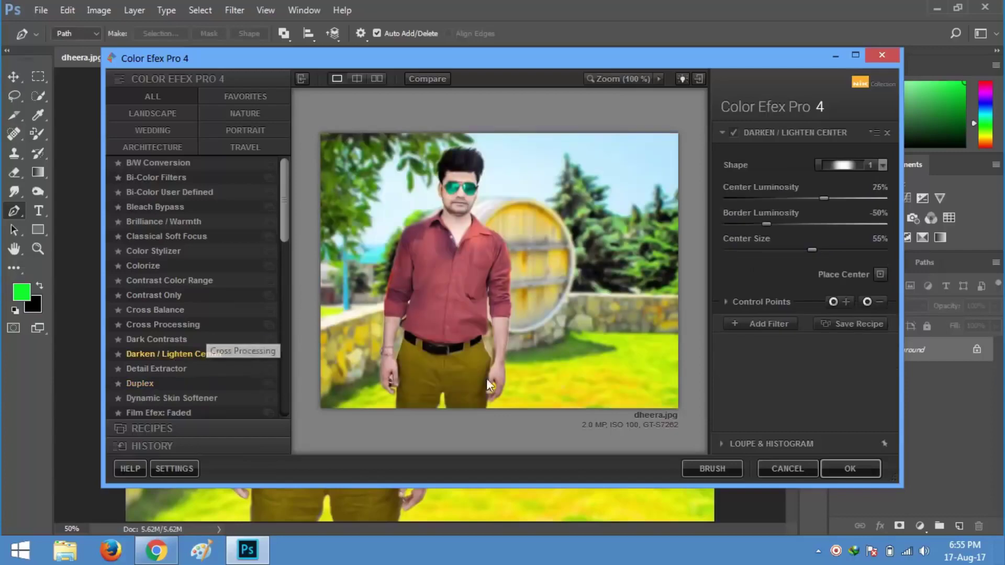
pyautogui.click(786, 468)
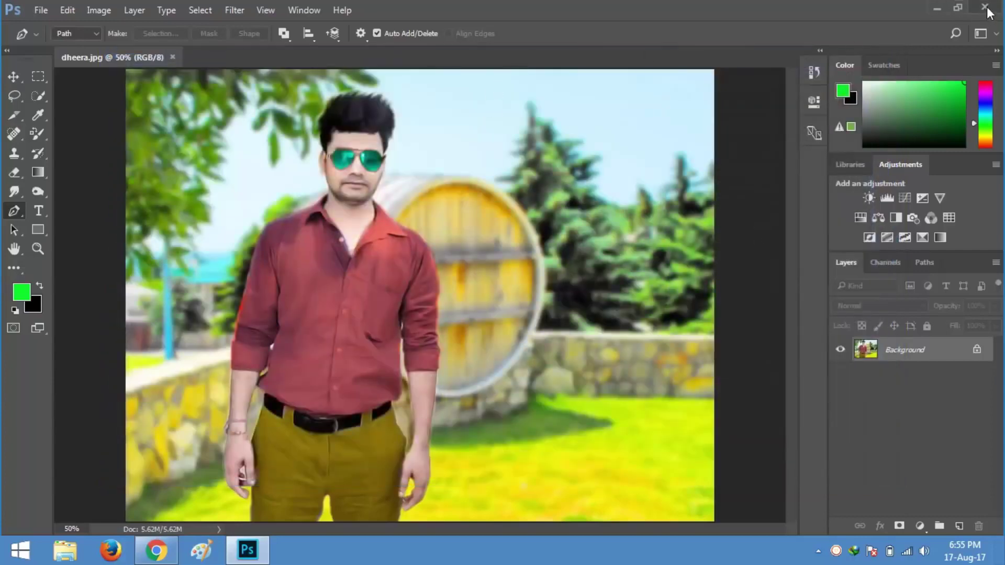
pyautogui.click(985, 8)
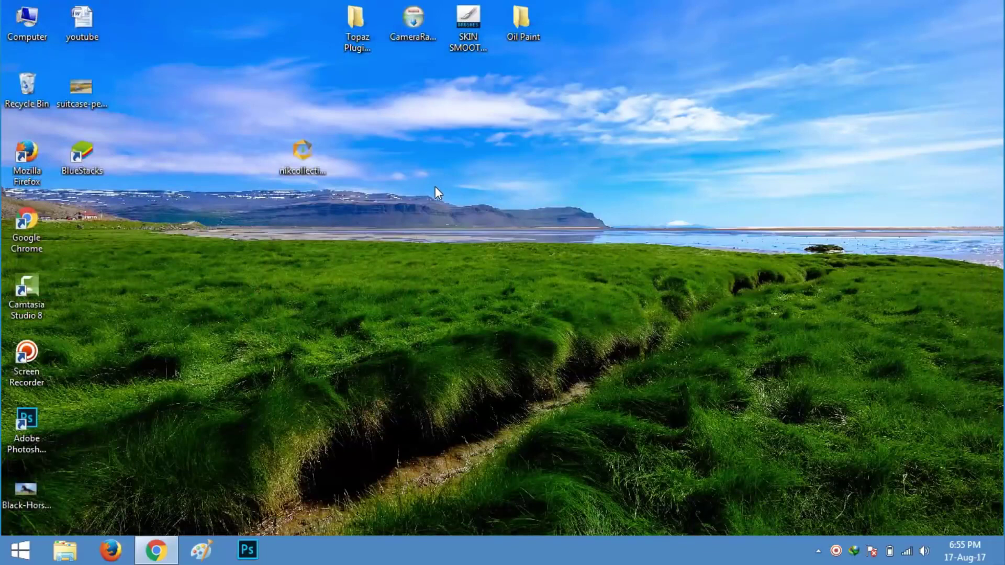
# Go to soft98.ir in Chrome and translate the site into English.
pyautogui.click(156, 550)
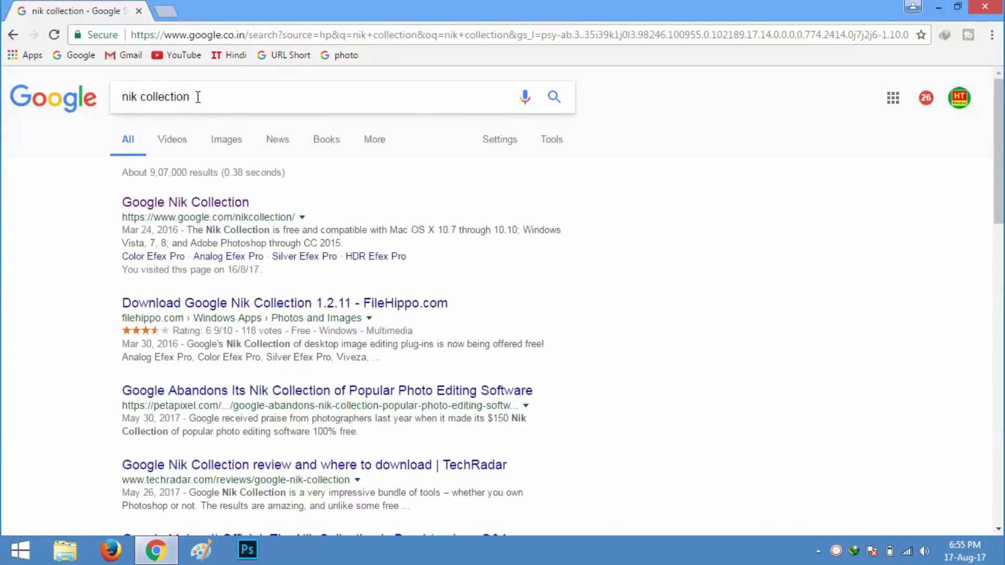
pyautogui.click(201, 34)
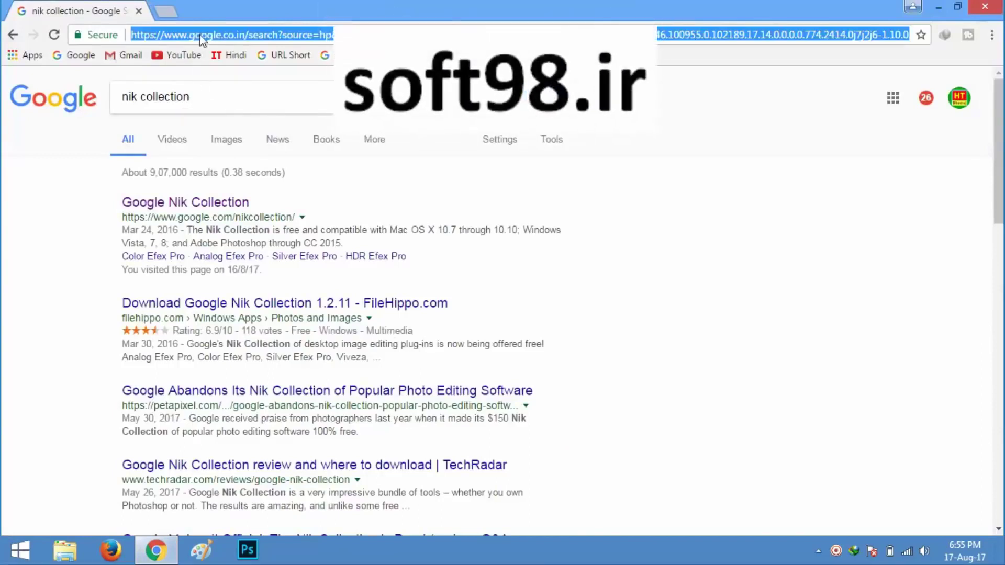
pyautogui.write('soft9')
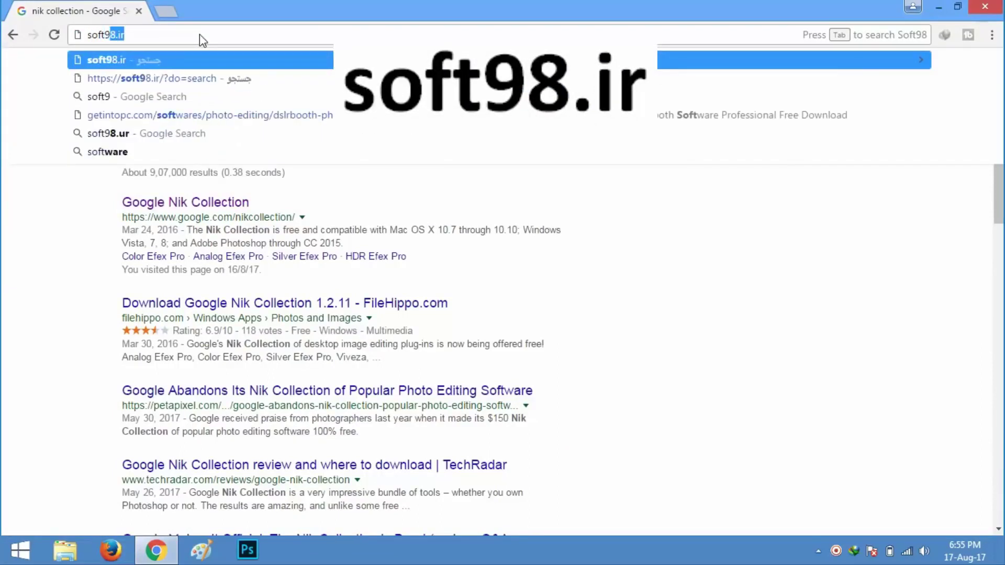
pyautogui.write('8.ir')
pyautogui.press('Return')
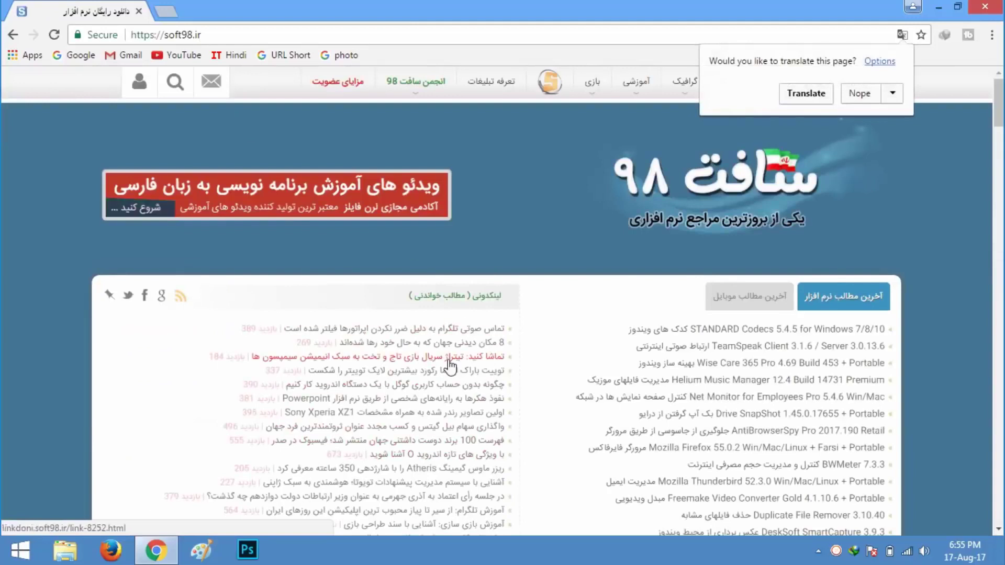
pyautogui.click(804, 97)
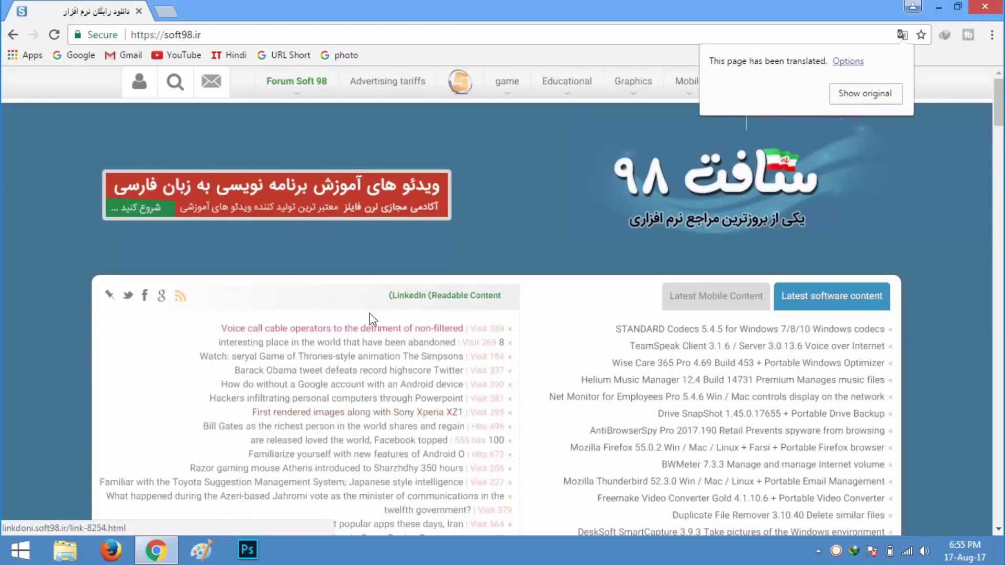
# Search the site for 'topaz ph' and open the Topaz Photoshop Plugins Bundle article.
pyautogui.click(175, 90)
pyautogui.click(204, 115)
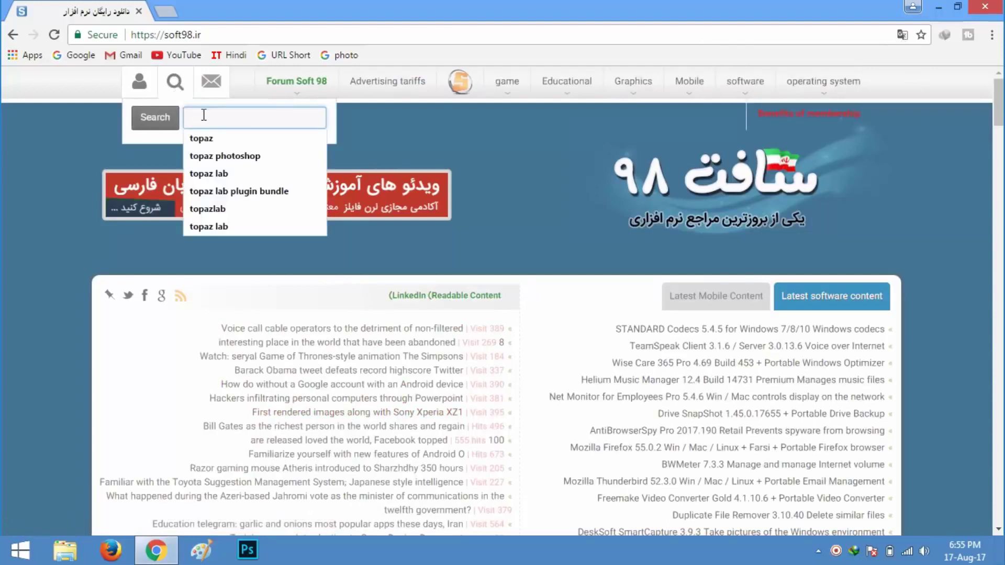
pyautogui.write('topaz')
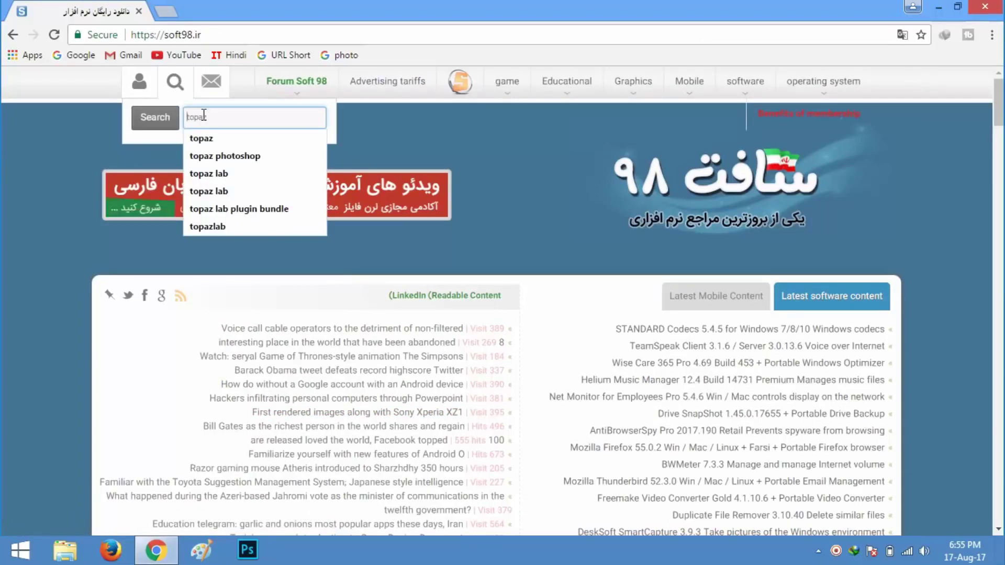
pyautogui.write(' photoshop')
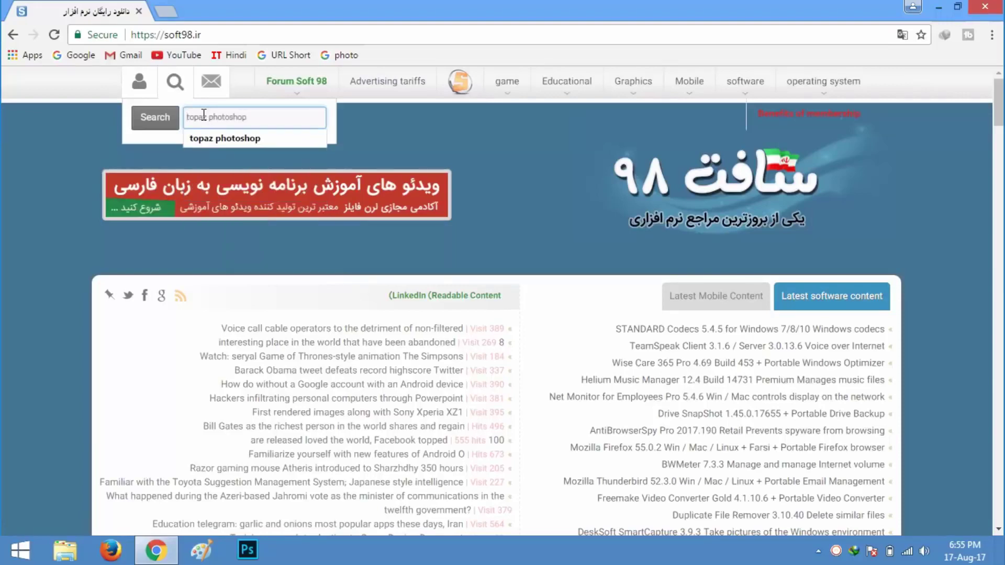
pyautogui.press('Return')
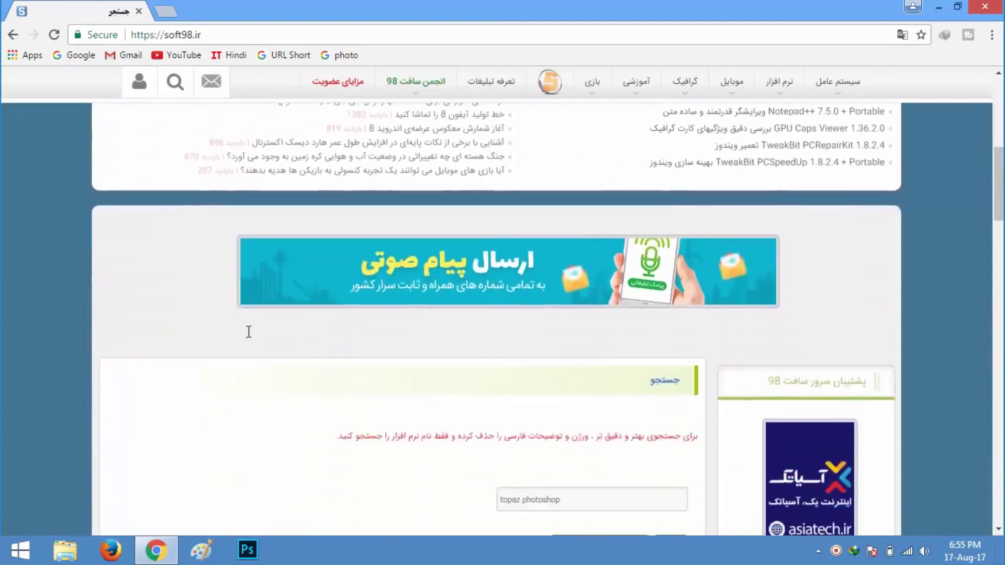
pyautogui.scroll(-3, 256, 338)
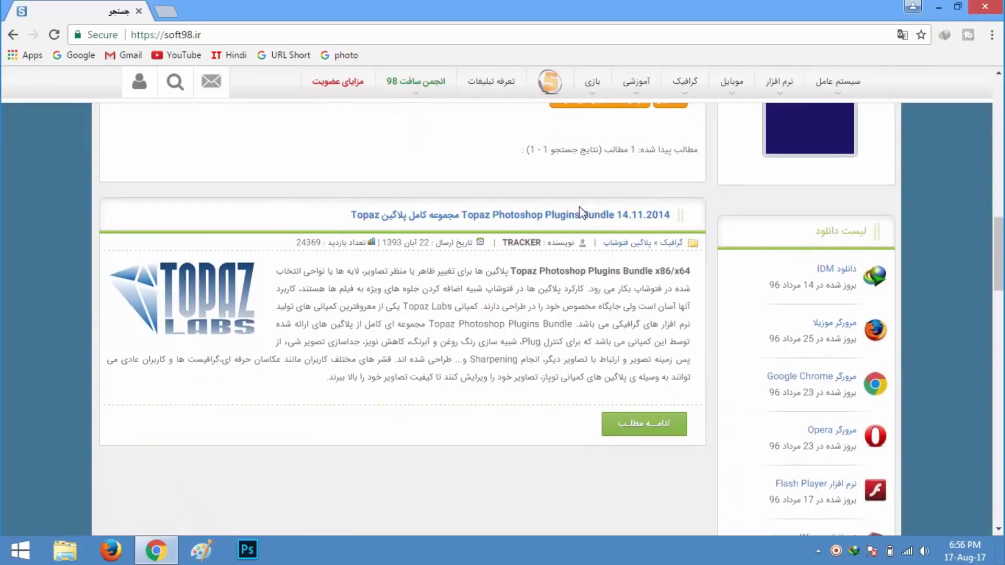
pyautogui.click(530, 216)
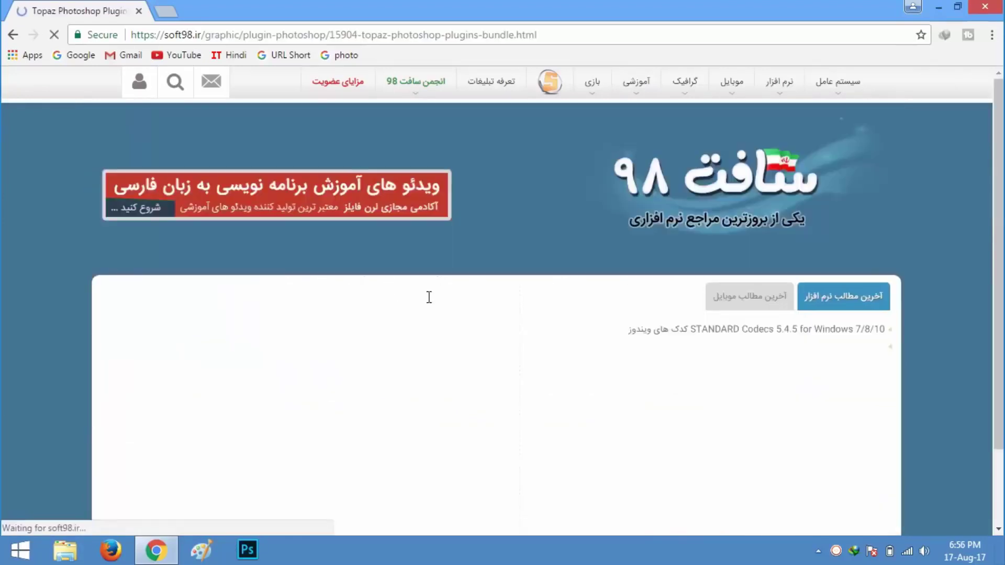
# Translate the bundle's download page and request the 844 MB direct download.
pyautogui.scroll(-5, 432, 311)
pyautogui.scroll(-5, 432, 311)
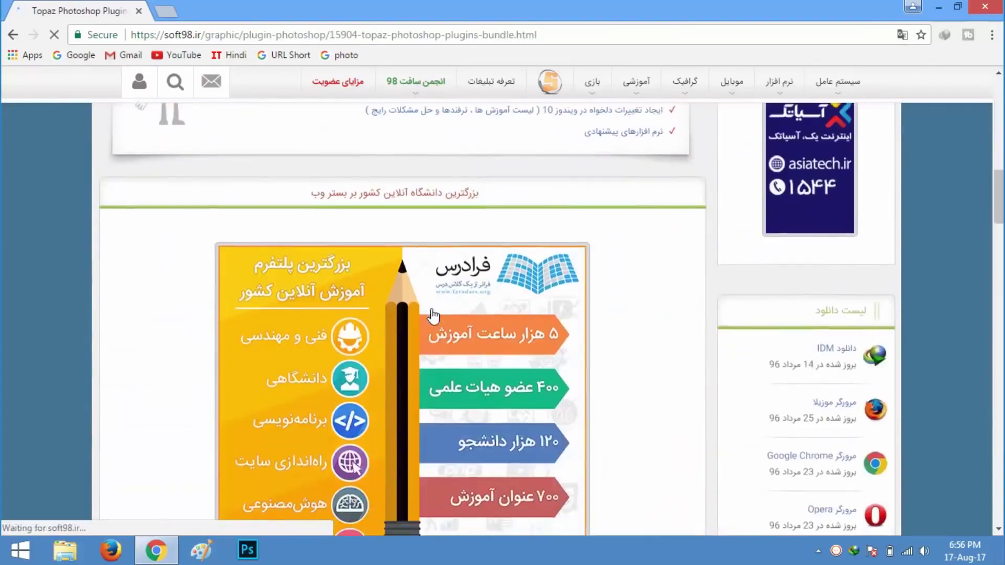
pyautogui.scroll(-5, 432, 314)
pyautogui.scroll(-5, 433, 316)
pyautogui.scroll(-5, 433, 316)
pyautogui.scroll(-5, 432, 316)
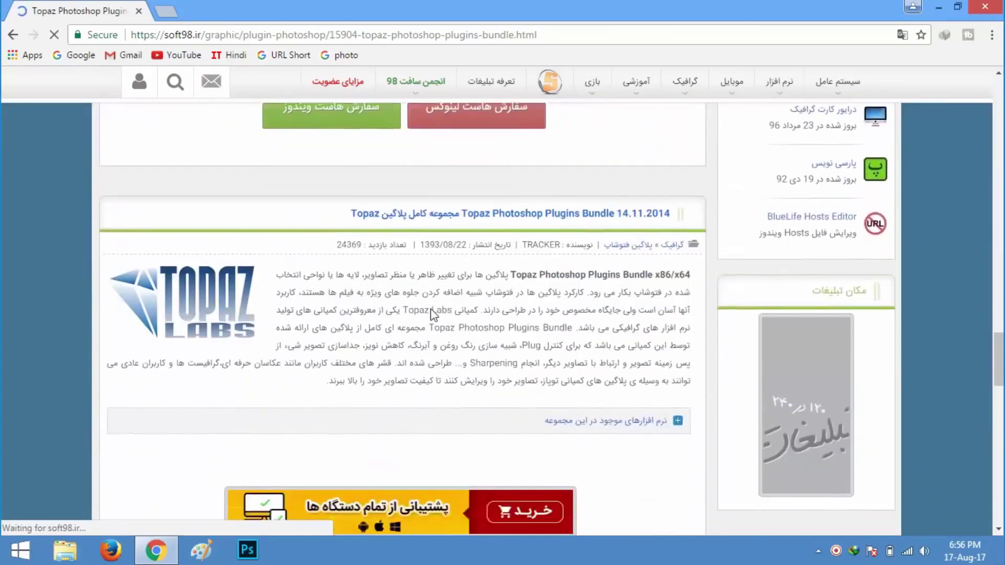
pyautogui.scroll(-3, 433, 316)
pyautogui.scroll(-5, 434, 314)
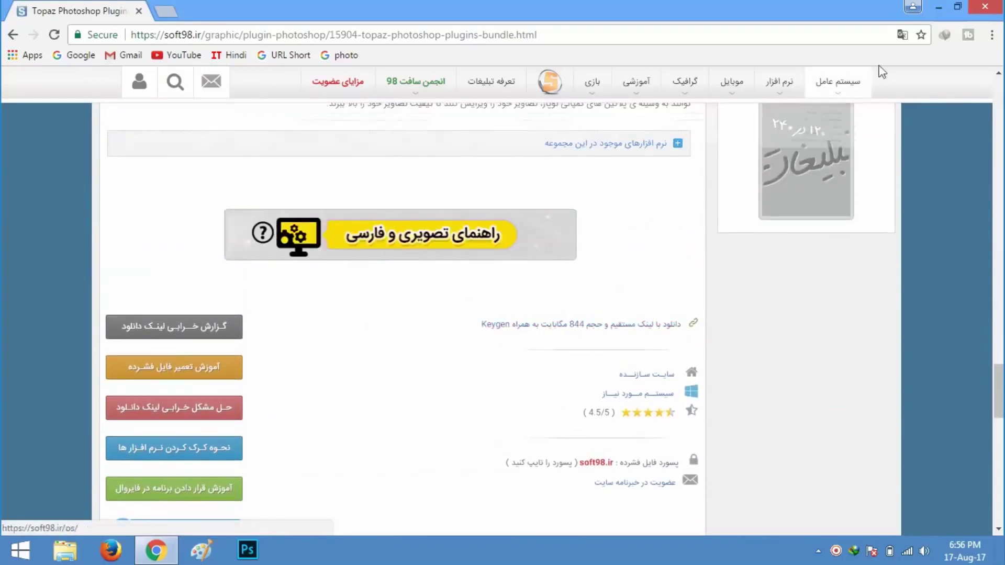
pyautogui.click(902, 35)
pyautogui.click(806, 93)
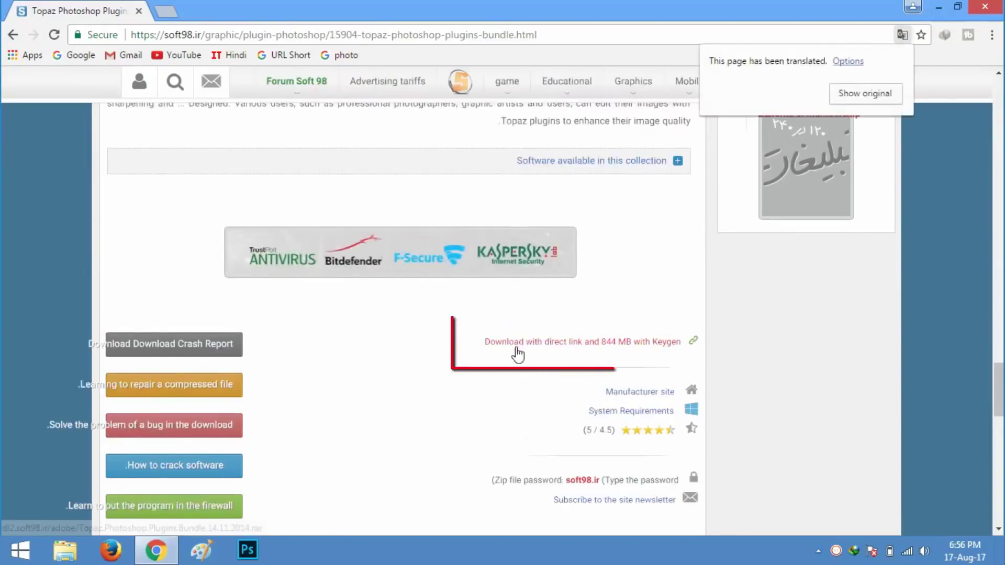
pyautogui.click(575, 343)
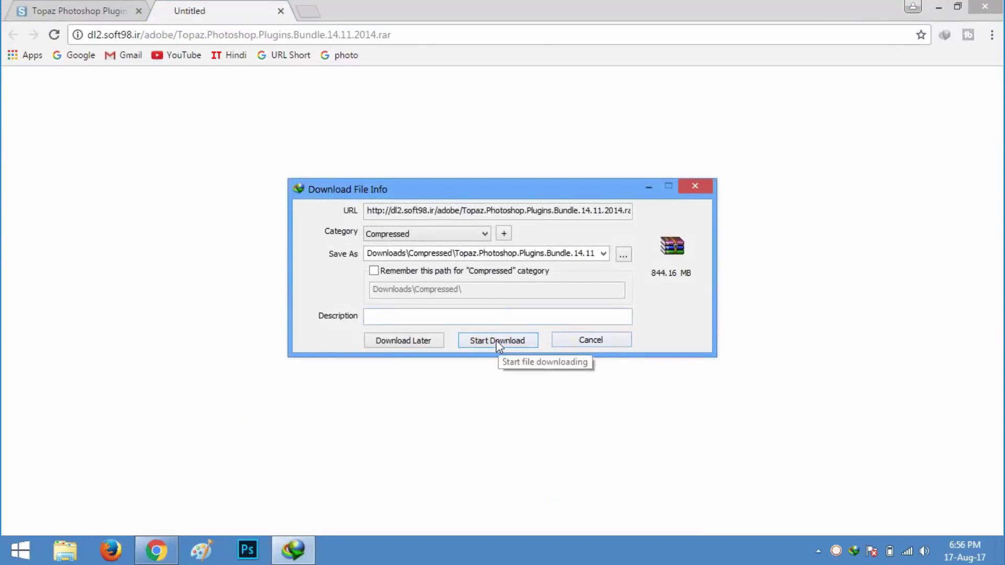
# Start, pause and cancel the Topaz bundle download in IDM, then close the Untitled tab.
pyautogui.click(499, 343)
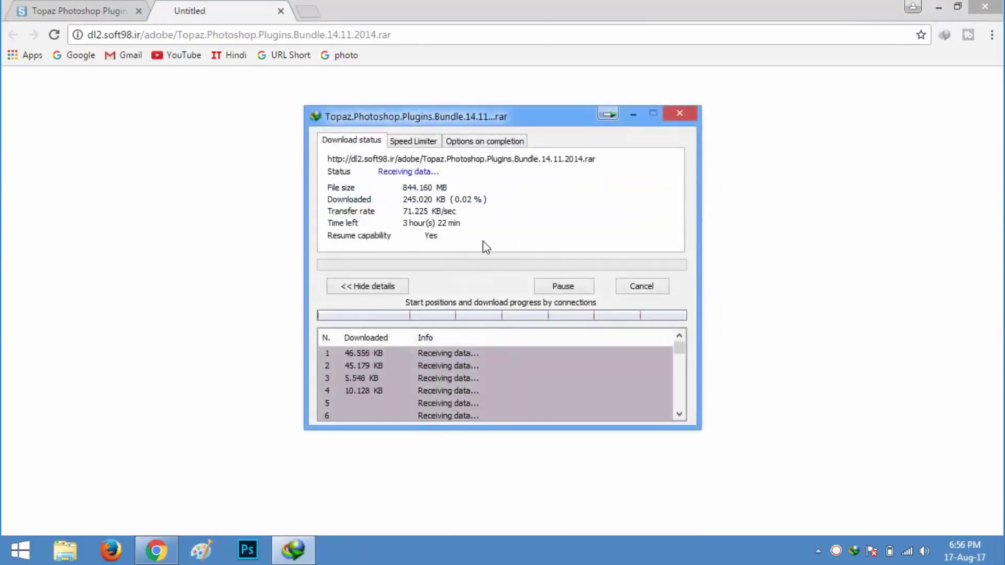
pyautogui.click(573, 292)
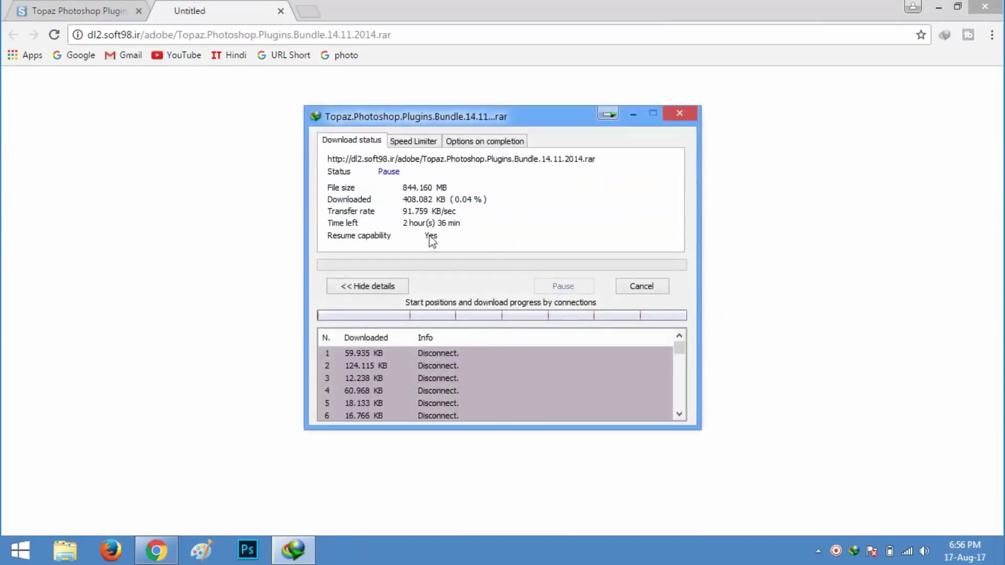
pyautogui.click(640, 285)
pyautogui.click(280, 10)
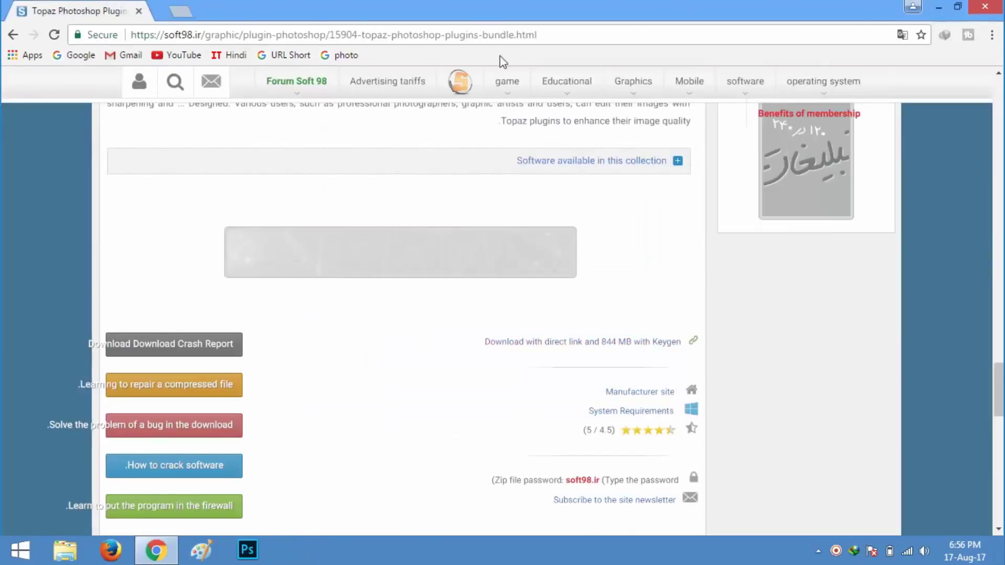
pyautogui.click(936, 7)
# Extract the Topaz Plugins Bundle archive in place, entering the archive password.
pyautogui.moveTo(347, 38); pyautogui.dragTo(360, 220)
pyautogui.doubleClick(357, 172)
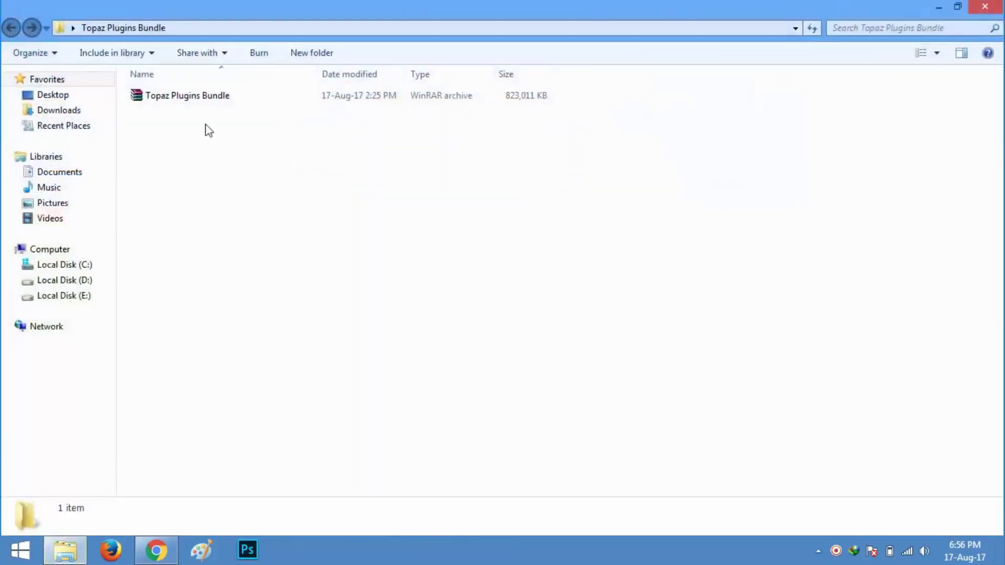
pyautogui.click(171, 100)
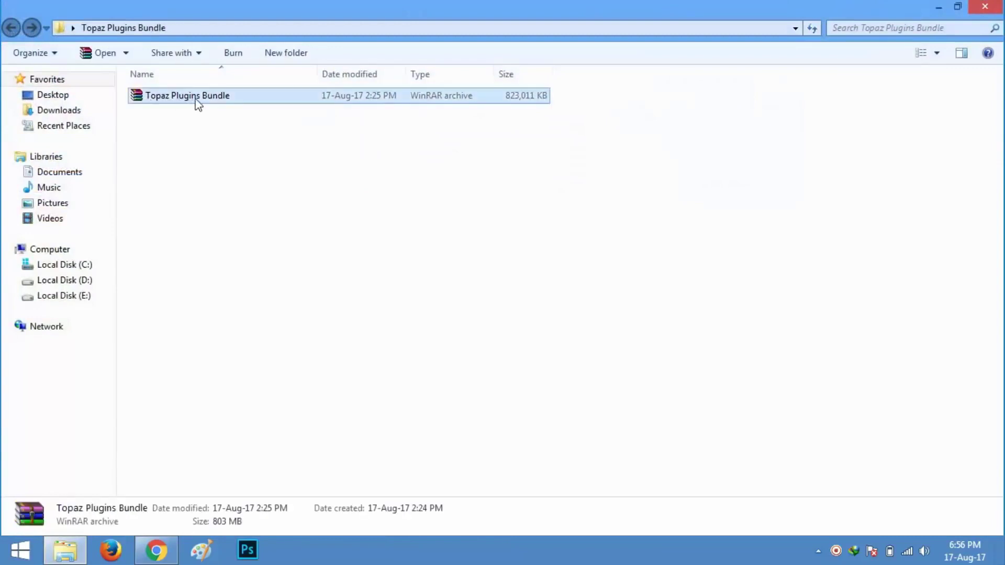
pyautogui.rightClick(203, 97)
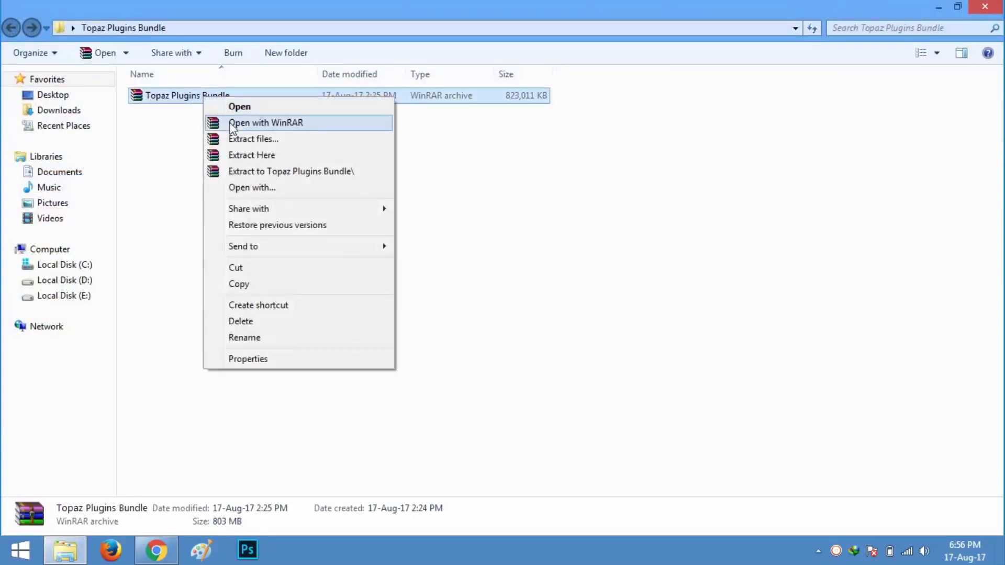
pyautogui.click(242, 156)
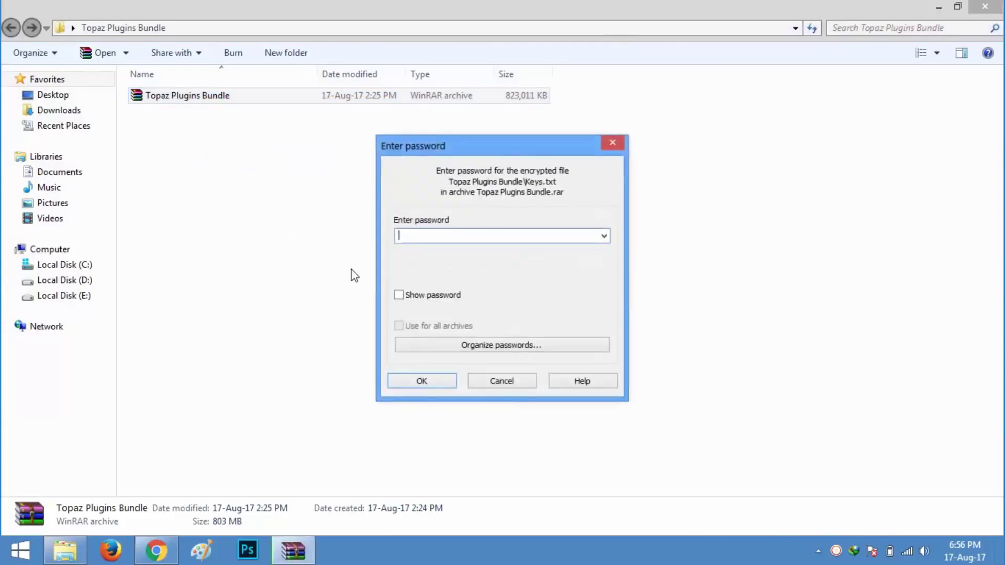
pyautogui.write('www.')
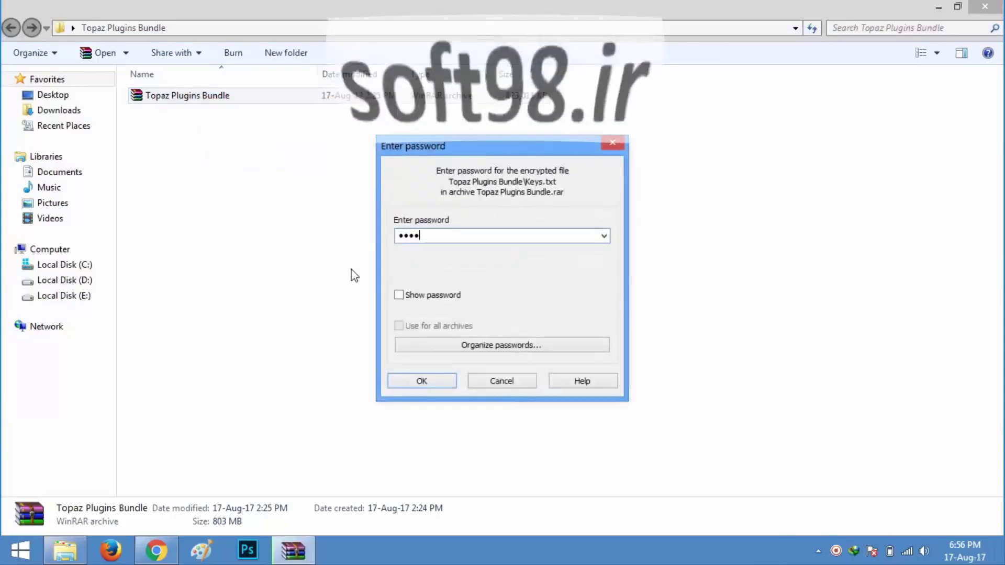
pyautogui.write('s')
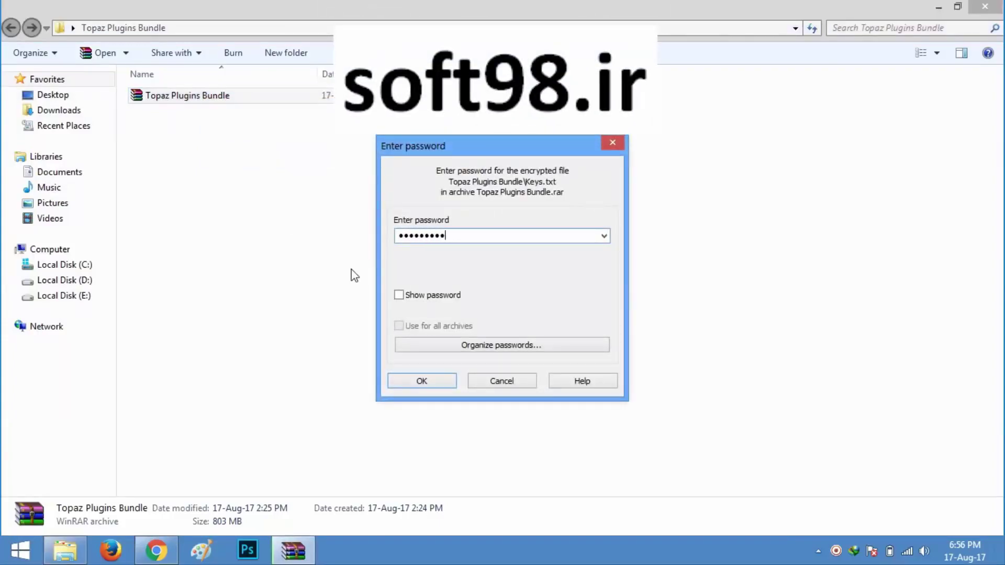
pyautogui.press('Return')
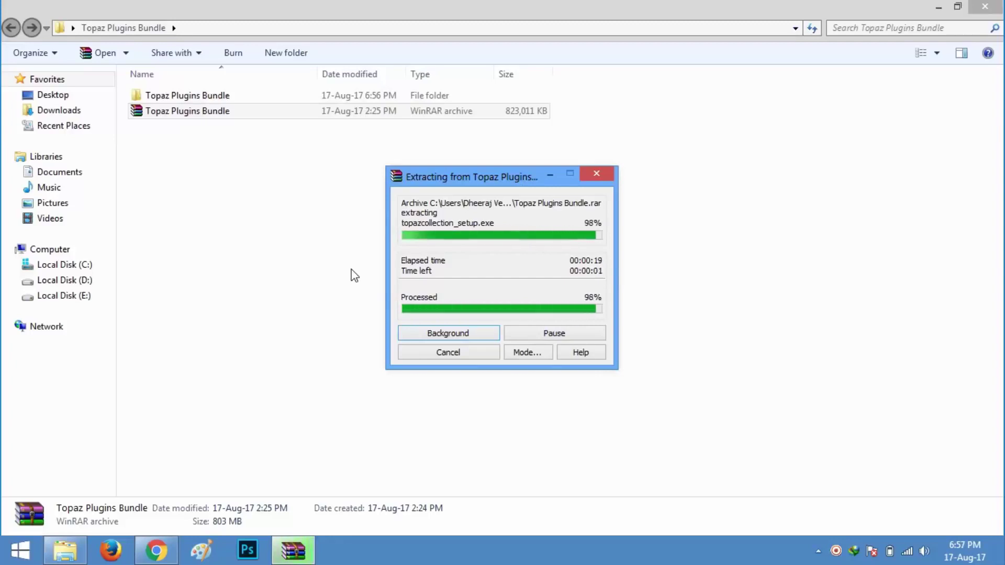
# Launch topazcollection_setup from the extracted folder, cancel the InstallAware Wizard, and close Explorer.
pyautogui.doubleClick(180, 96)
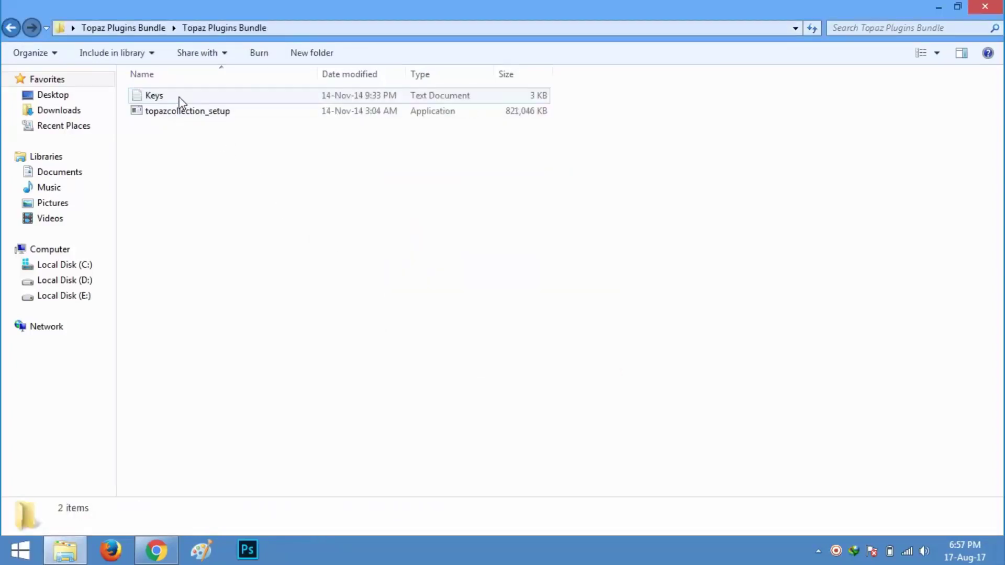
pyautogui.doubleClick(199, 112)
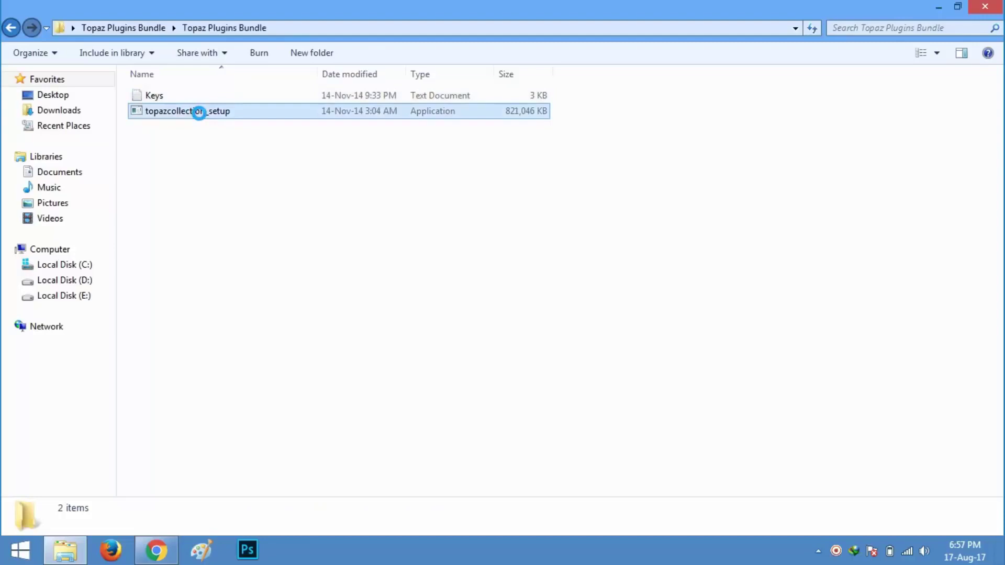
pyautogui.rightClick(199, 113)
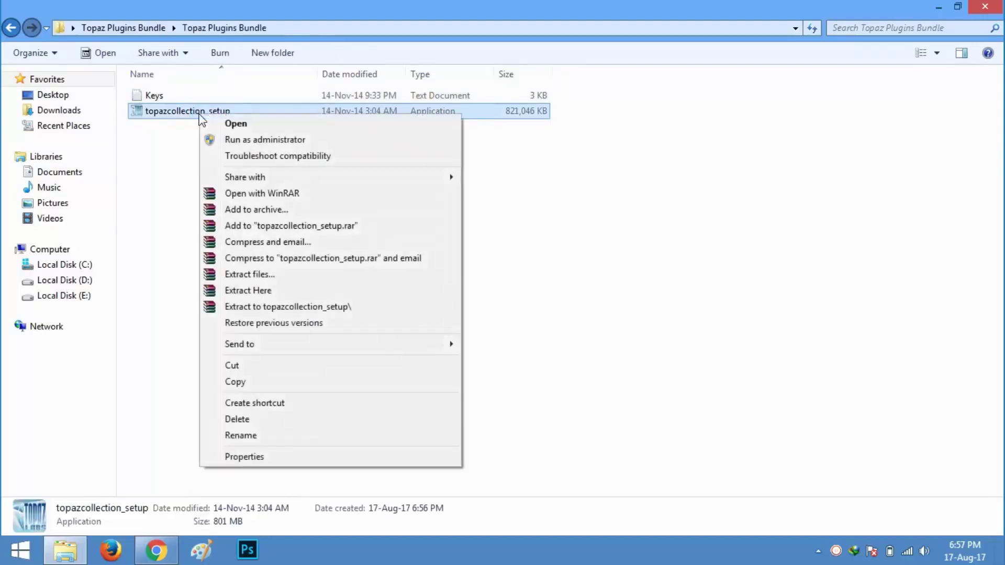
pyautogui.click(233, 126)
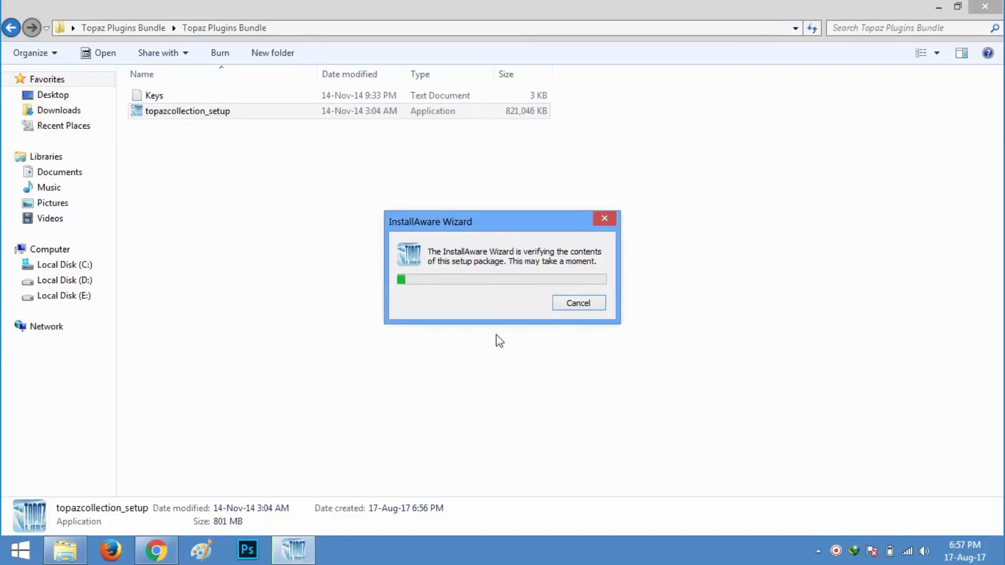
pyautogui.click(573, 305)
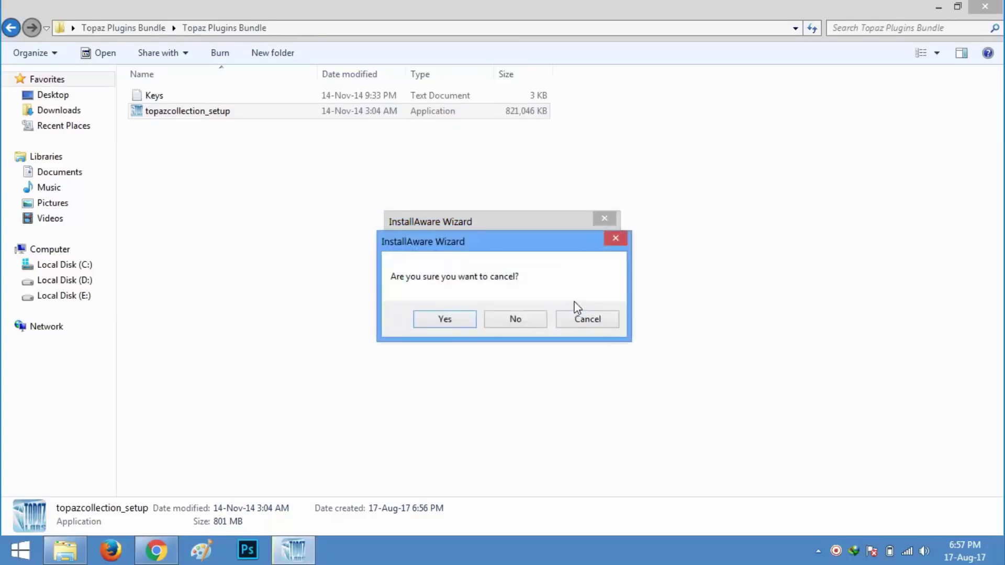
pyautogui.click(500, 319)
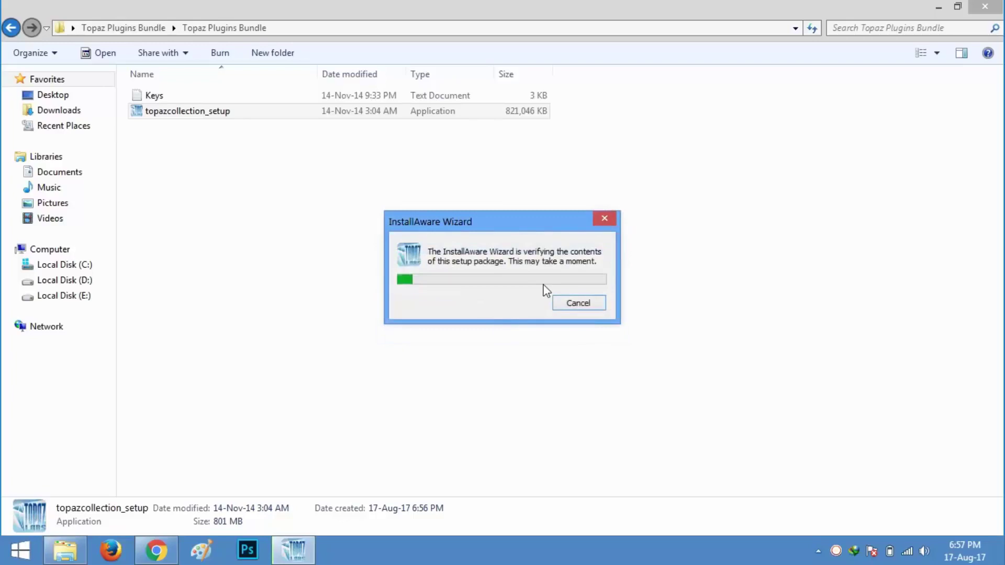
pyautogui.click(572, 305)
pyautogui.click(460, 320)
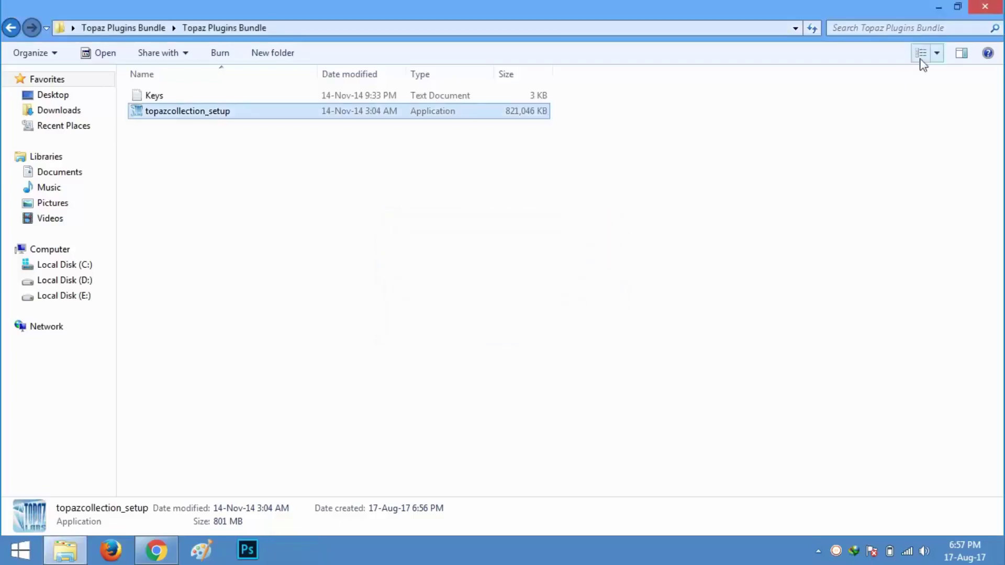
pyautogui.click(985, 6)
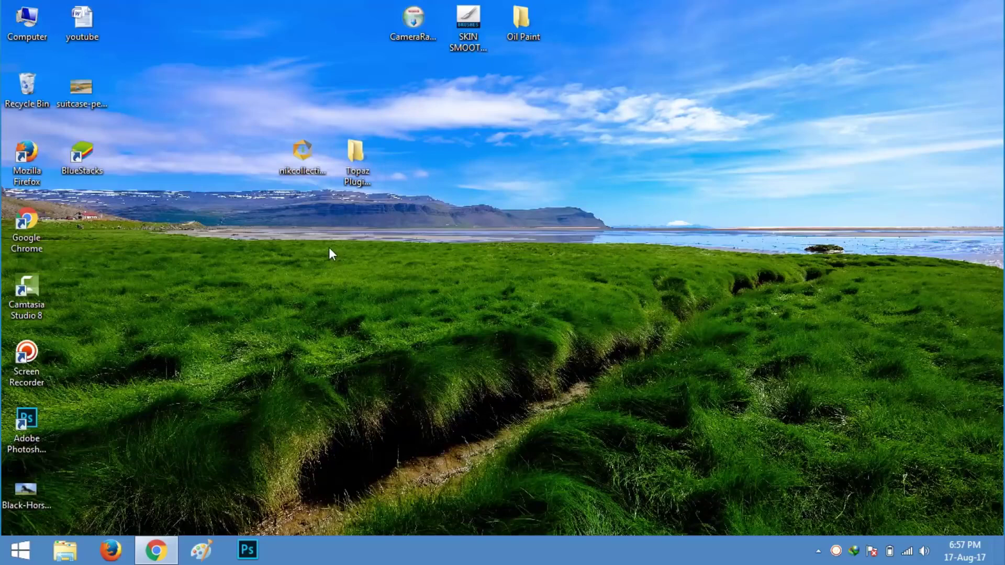
# Copy the Camera Raw link from the youtube Word document, then close Word.
pyautogui.rightClick(78, 23)
pyautogui.click(97, 31)
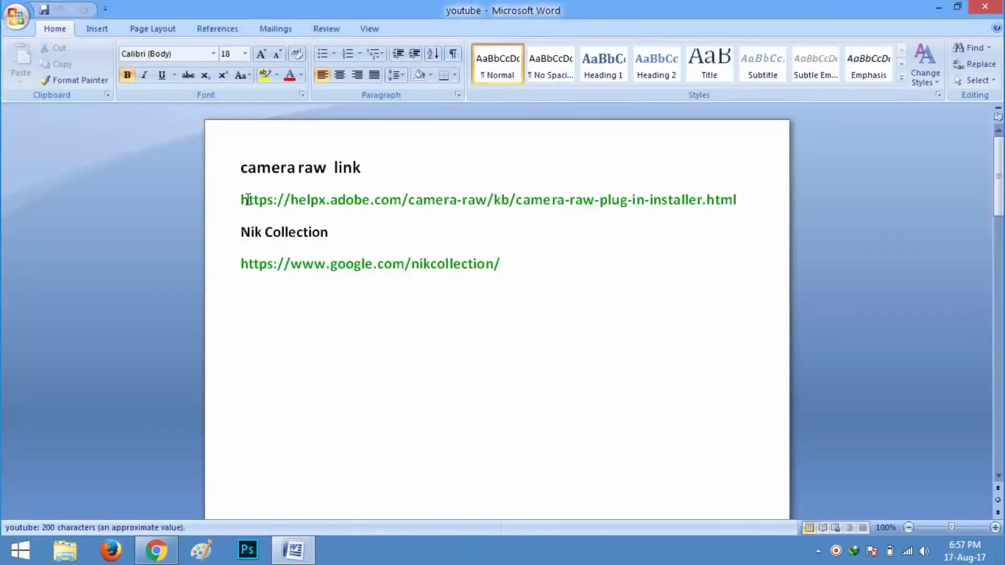
pyautogui.moveTo(241, 199); pyautogui.dragTo(730, 207)
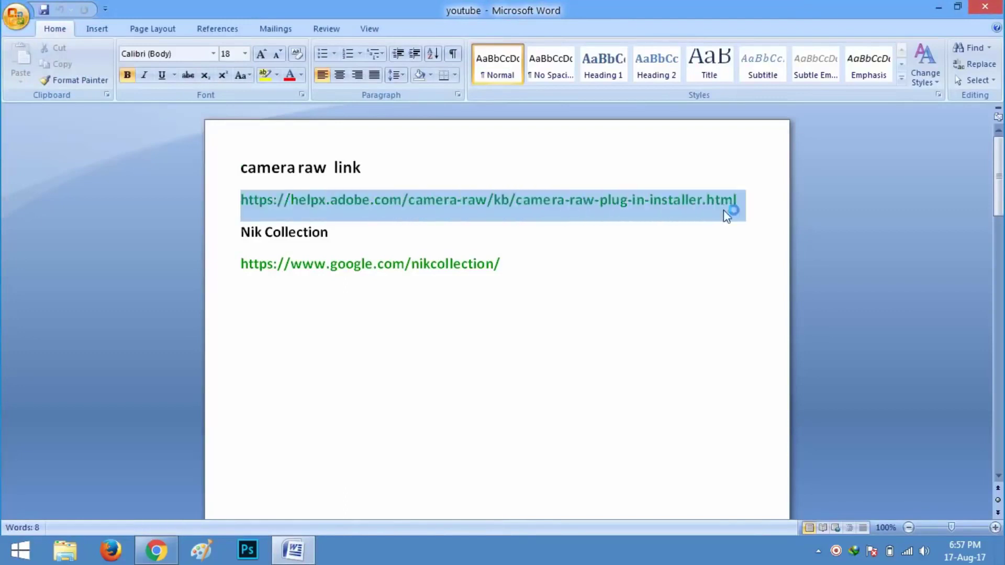
pyautogui.rightClick(623, 197)
pyautogui.click(652, 225)
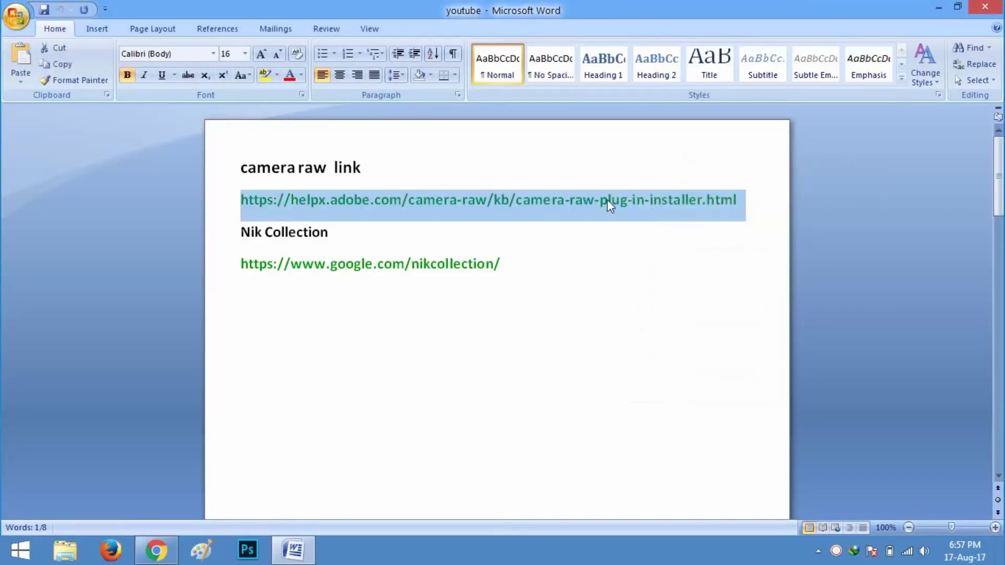
pyautogui.rightClick(608, 200)
pyautogui.click(638, 226)
pyautogui.click(984, 7)
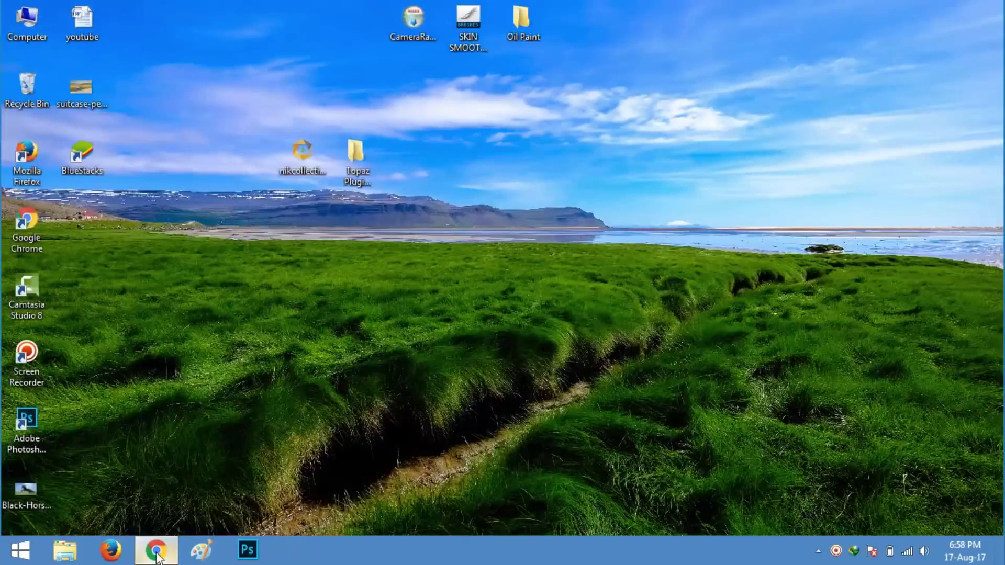
pyautogui.click(162, 559)
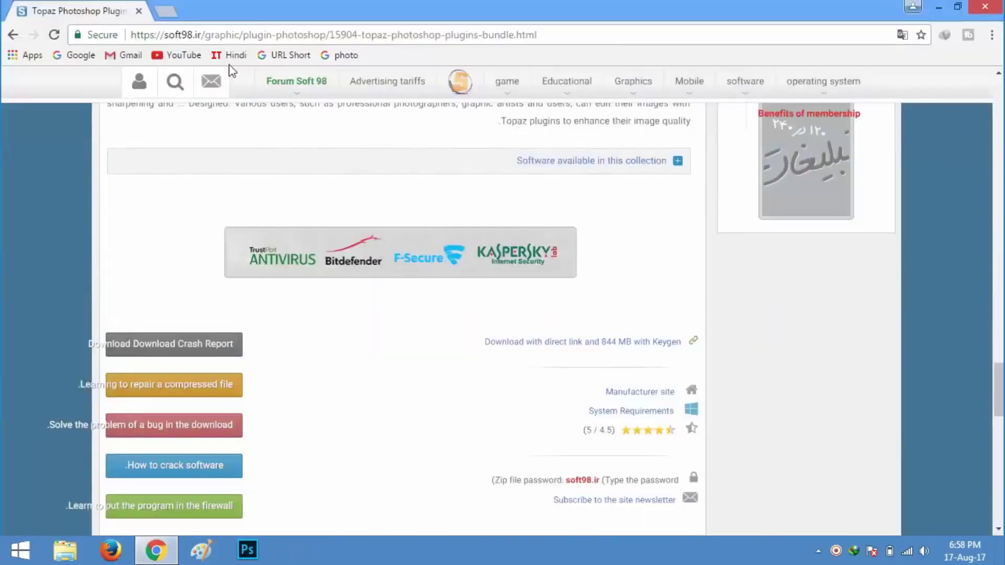
# Load the copied Camera Raw installer link in a new Chrome tab.
pyautogui.click(168, 7)
pyautogui.rightClick(211, 35)
pyautogui.click(247, 129)
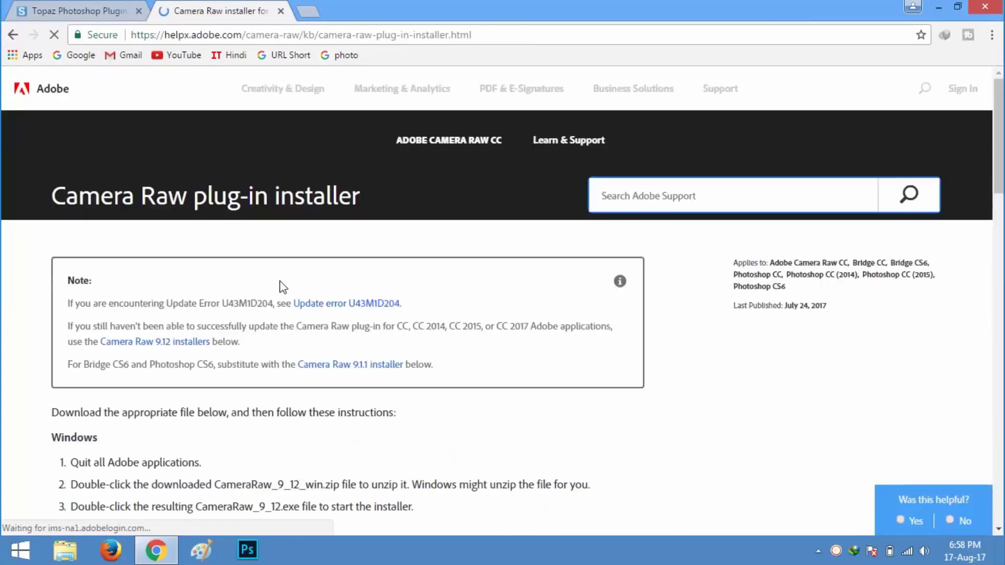
pyautogui.scroll(-4, 280, 288)
pyautogui.scroll(-2, 278, 287)
pyautogui.scroll(-5, 278, 287)
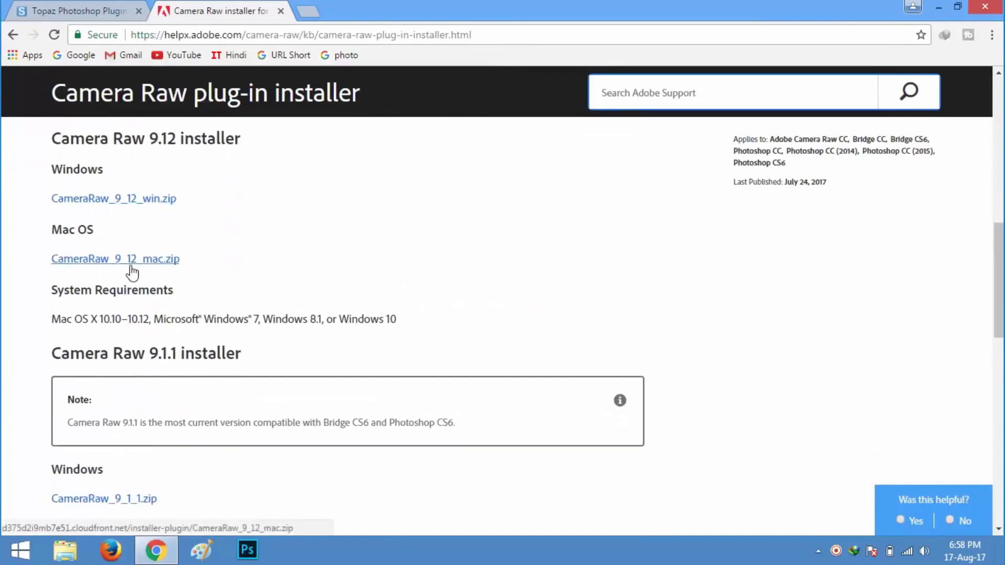
# Start the 354.62 MB CameraRaw_9_12_win.zip download, then cancel it and close the tab.
pyautogui.click(122, 205)
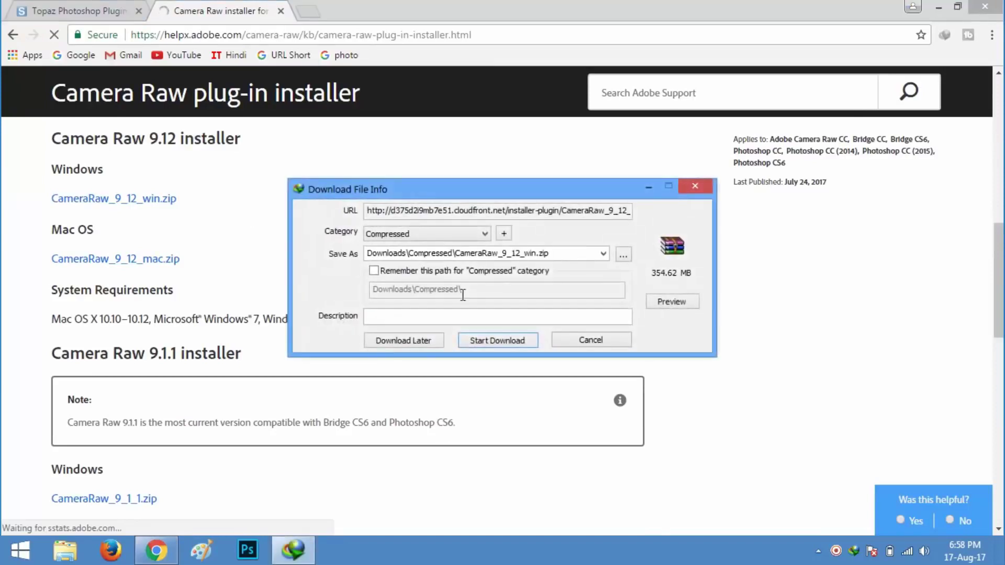
pyautogui.click(497, 340)
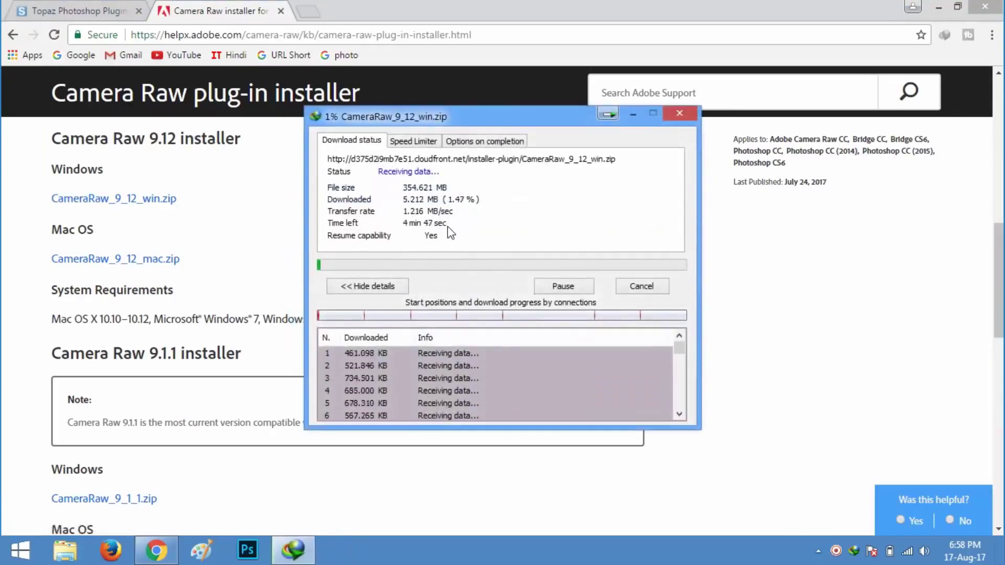
pyautogui.click(573, 287)
pyautogui.click(640, 288)
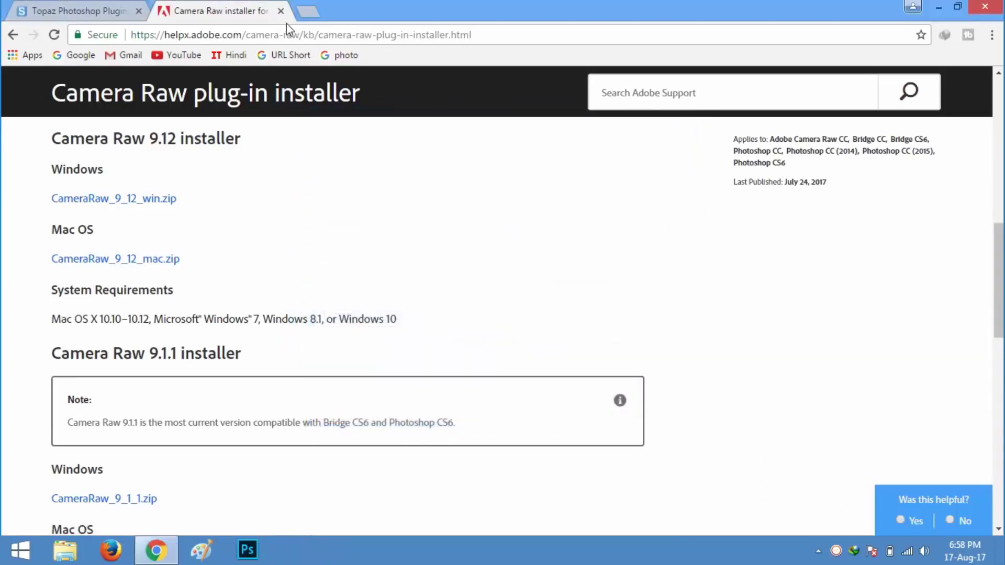
pyautogui.hotkey('ctrl', 'w')
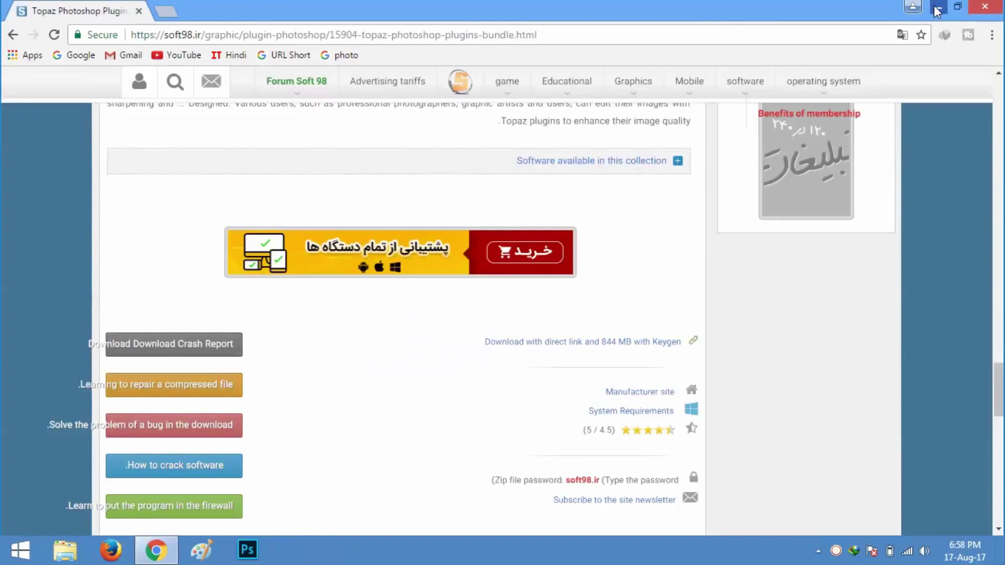
# Minimize Chrome and drag the CameraRaw_9_12 installer and SKIN SMOOTH BRUSH icons beside Topaz Plugins.
pyautogui.click(936, 8)
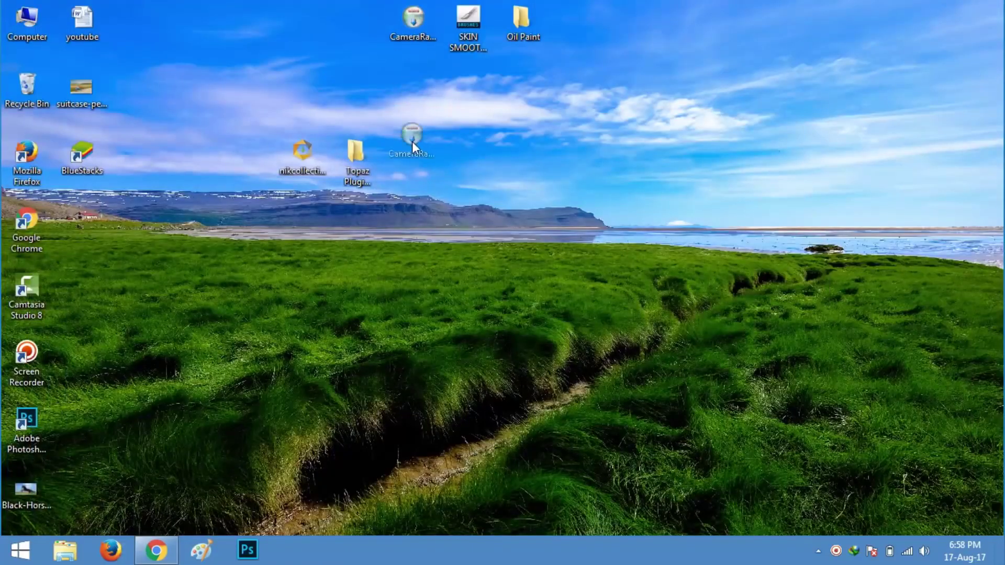
pyautogui.moveTo(413, 145); pyautogui.dragTo(412, 157)
pyautogui.rightClick(402, 155)
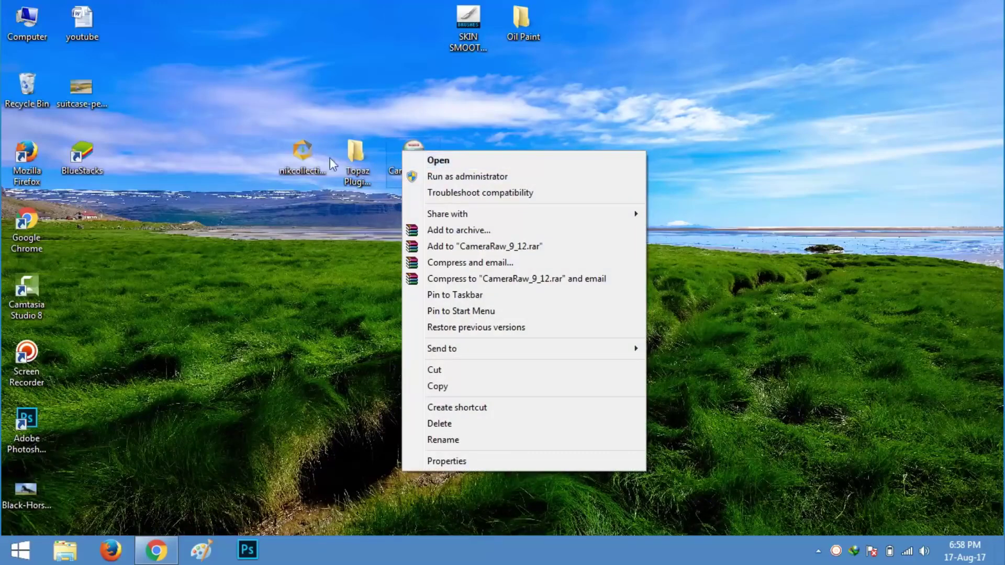
pyautogui.click(360, 203)
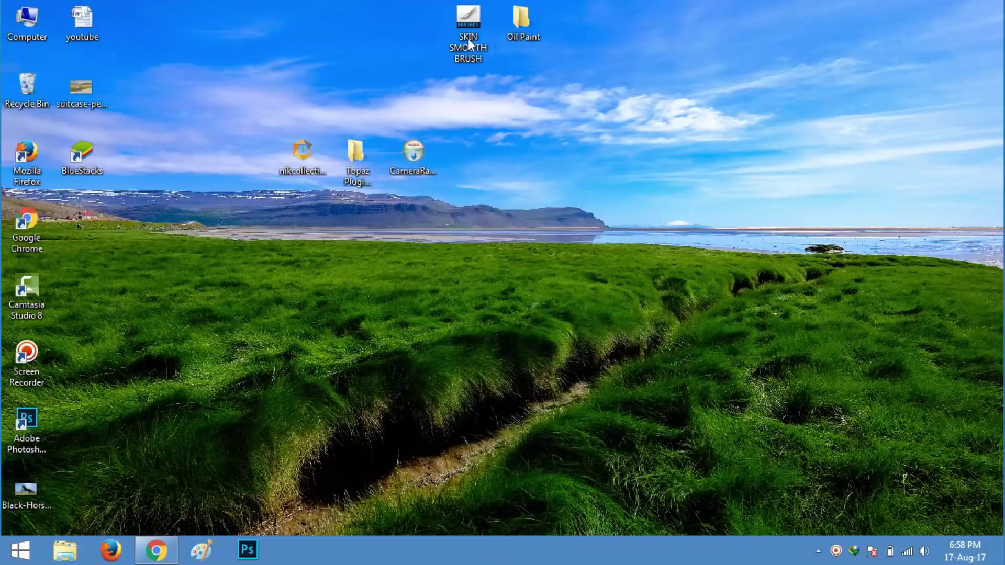
pyautogui.moveTo(472, 48); pyautogui.dragTo(464, 203)
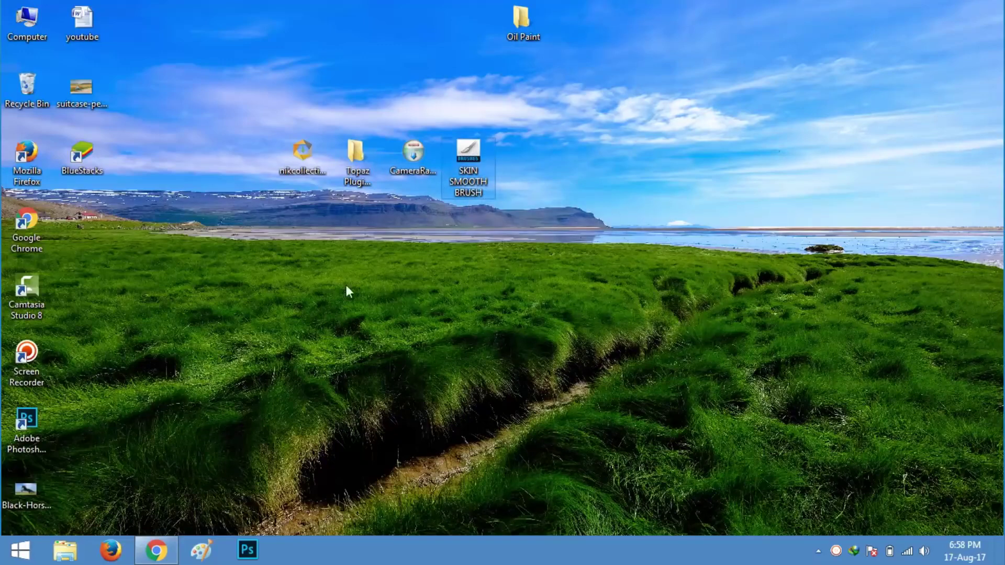
# Launch Photoshop, close the Nik Selective Tool panel, and open dheera.jpg.
pyautogui.click(248, 550)
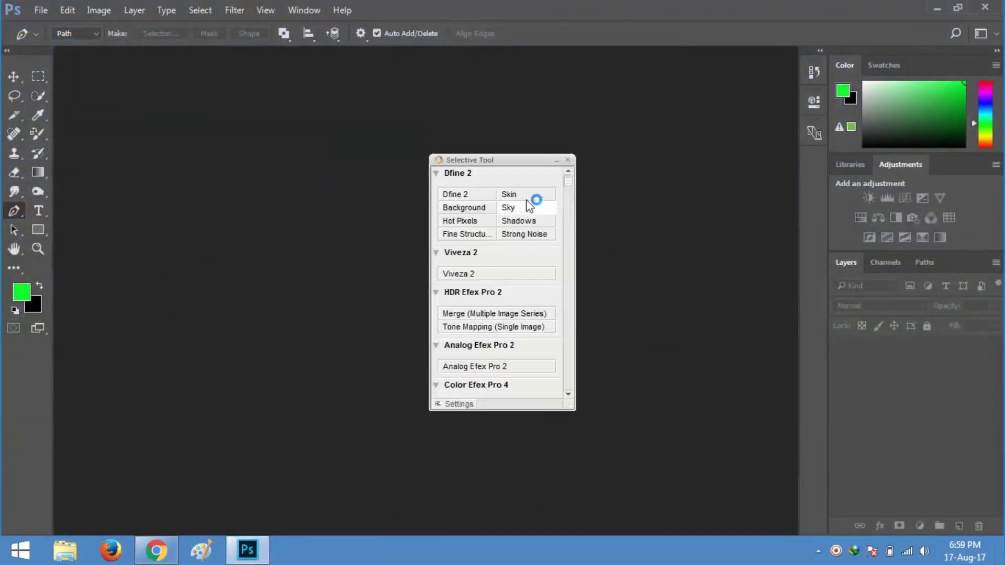
pyautogui.click(570, 158)
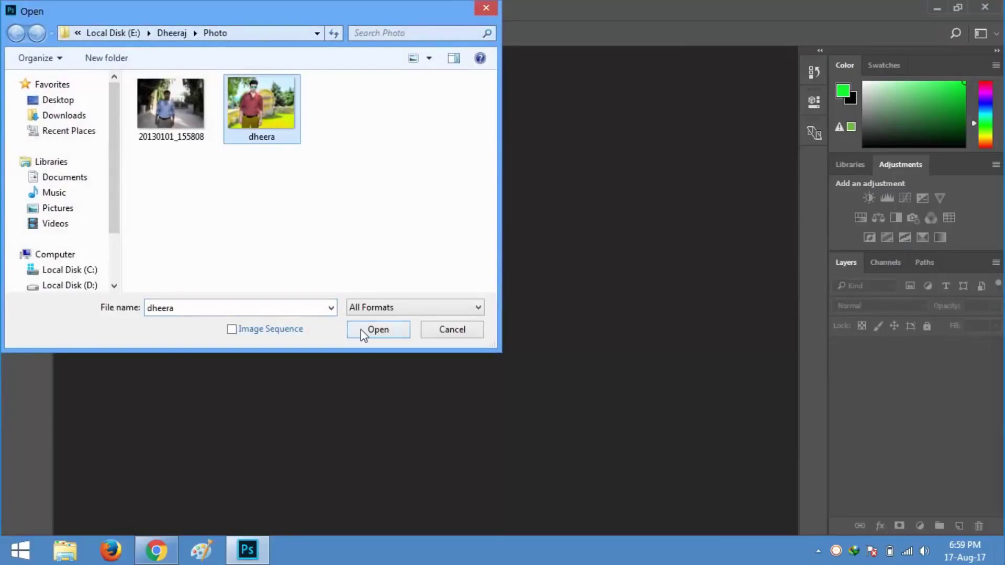
pyautogui.click(360, 328)
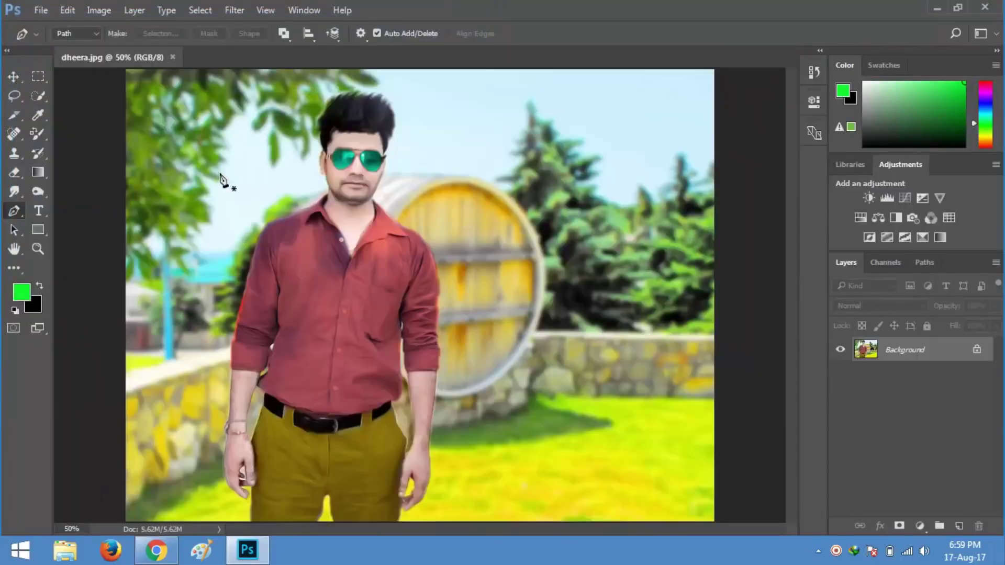
# Select the Blur Tool and browse the Tool Preset picker and its menu without loading anything.
pyautogui.click(40, 97)
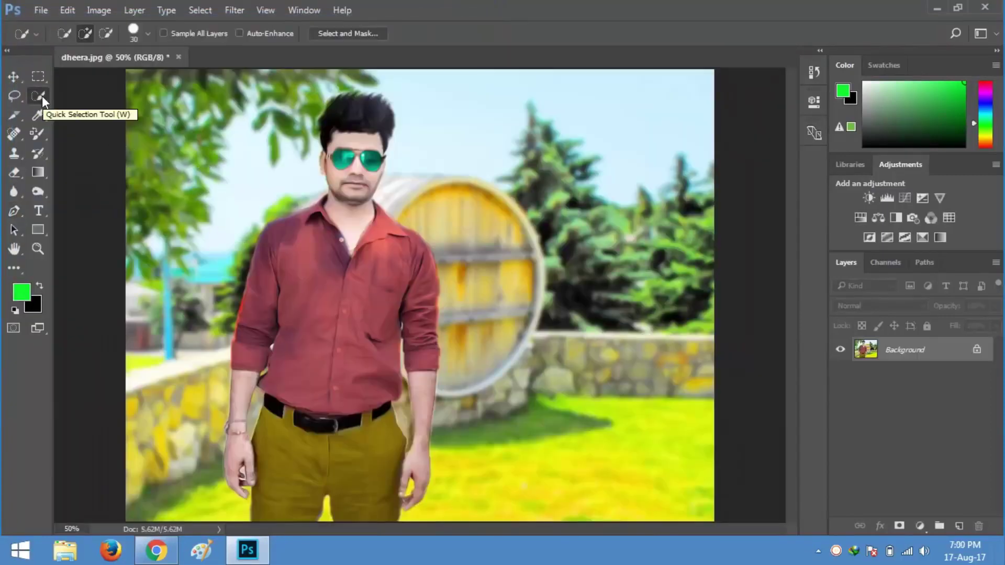
pyautogui.click(15, 190)
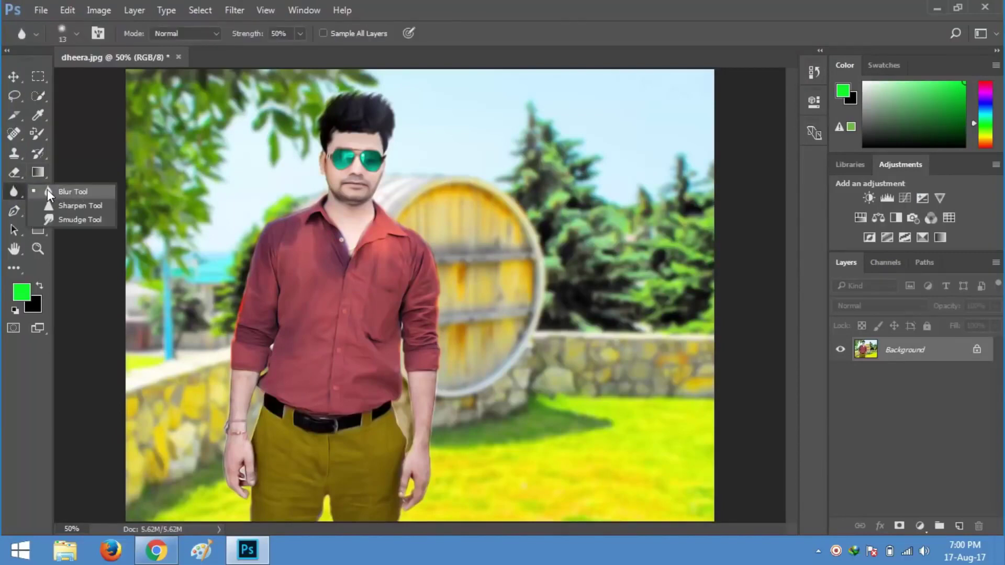
pyautogui.click(47, 191)
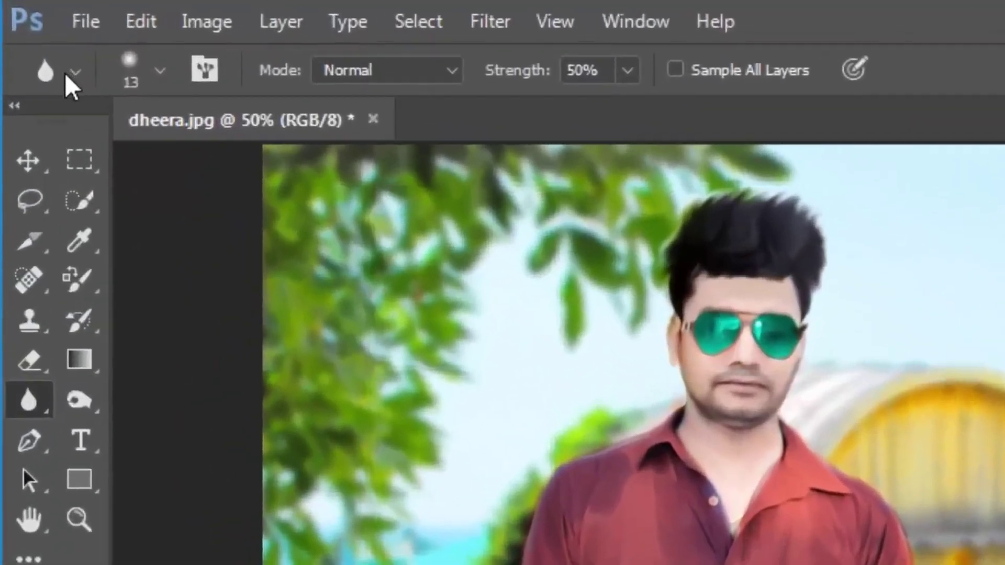
pyautogui.click(76, 72)
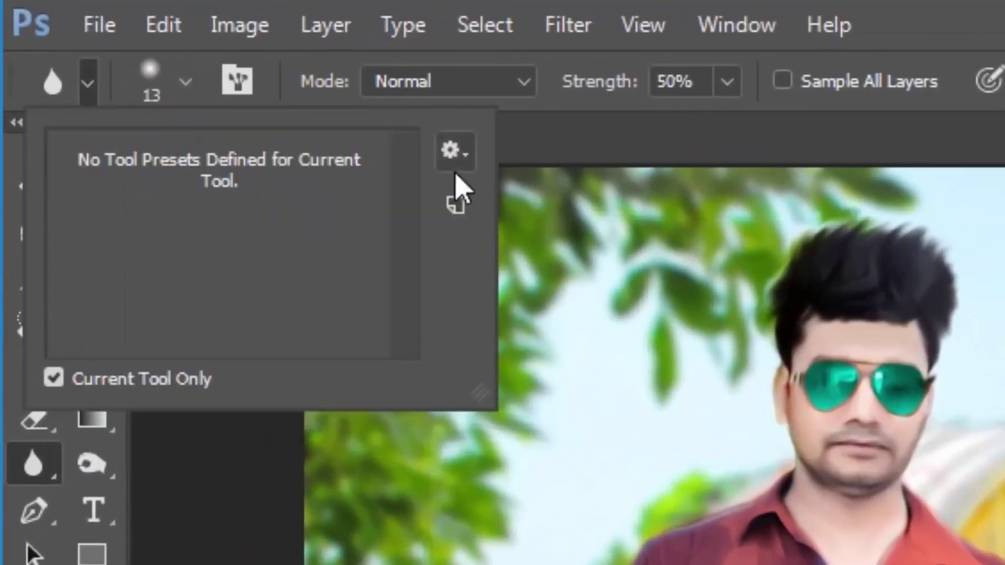
pyautogui.click(452, 153)
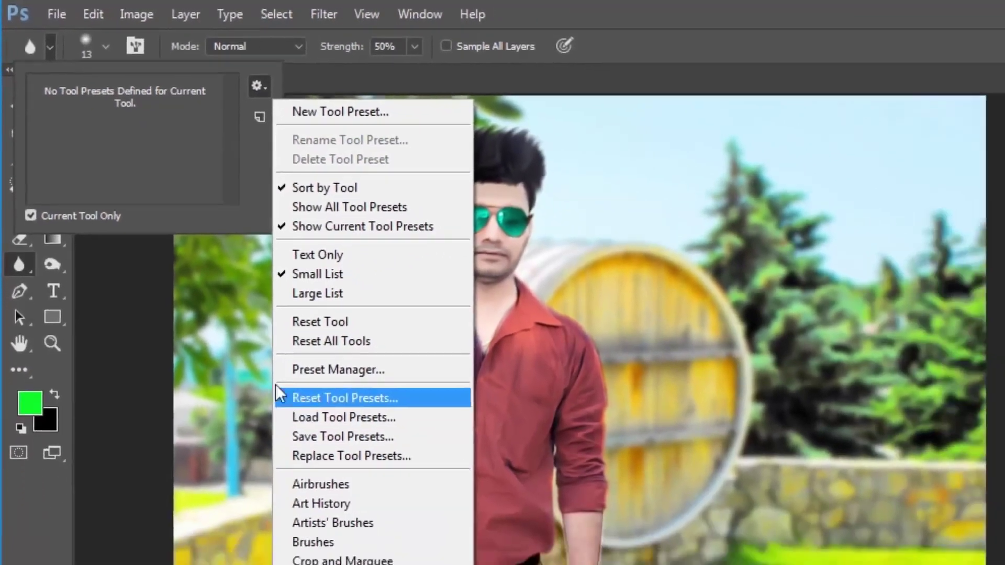
pyautogui.click(276, 393)
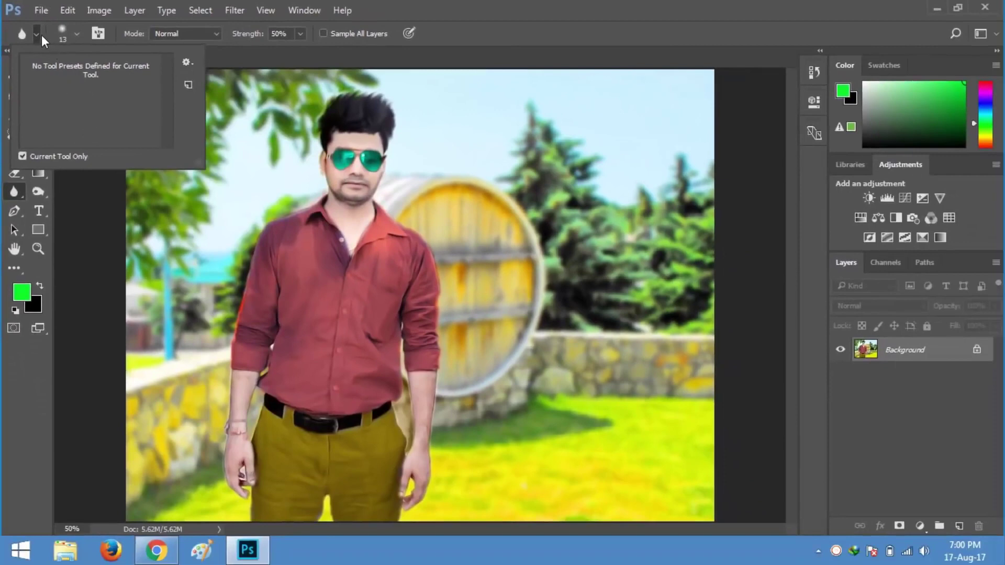
pyautogui.click(39, 36)
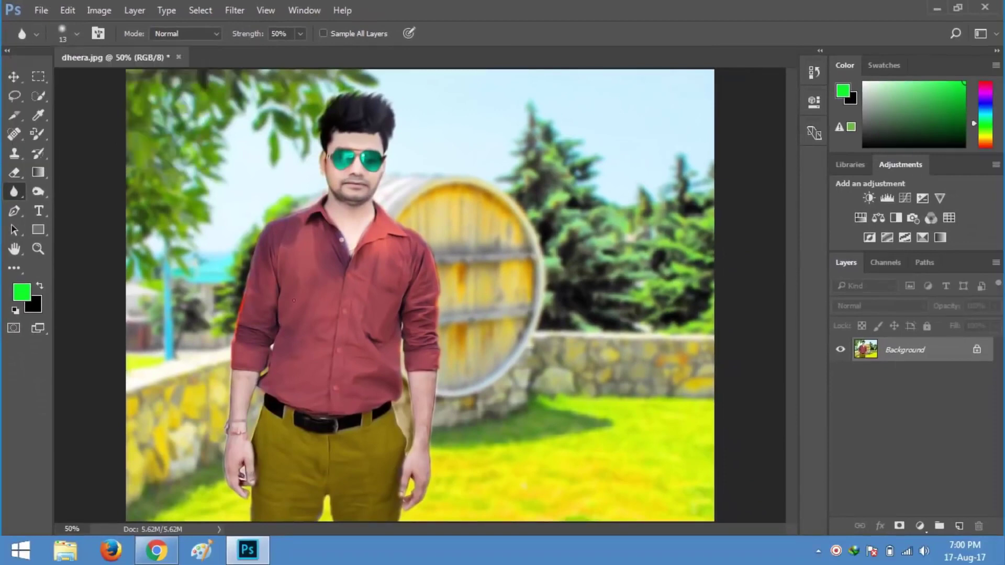
# Load SKIN SMOOTH BRUSH.abr into the brush presets through the canvas picker's Load Brushes option.
pyautogui.rightClick(274, 221)
pyautogui.rightClick(502, 175)
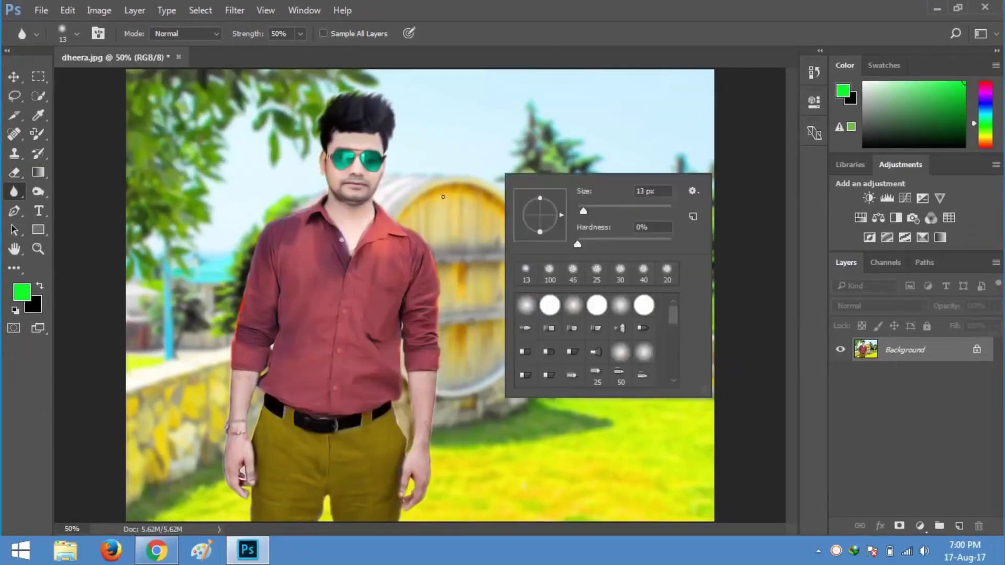
pyautogui.rightClick(293, 222)
pyautogui.rightClick(241, 224)
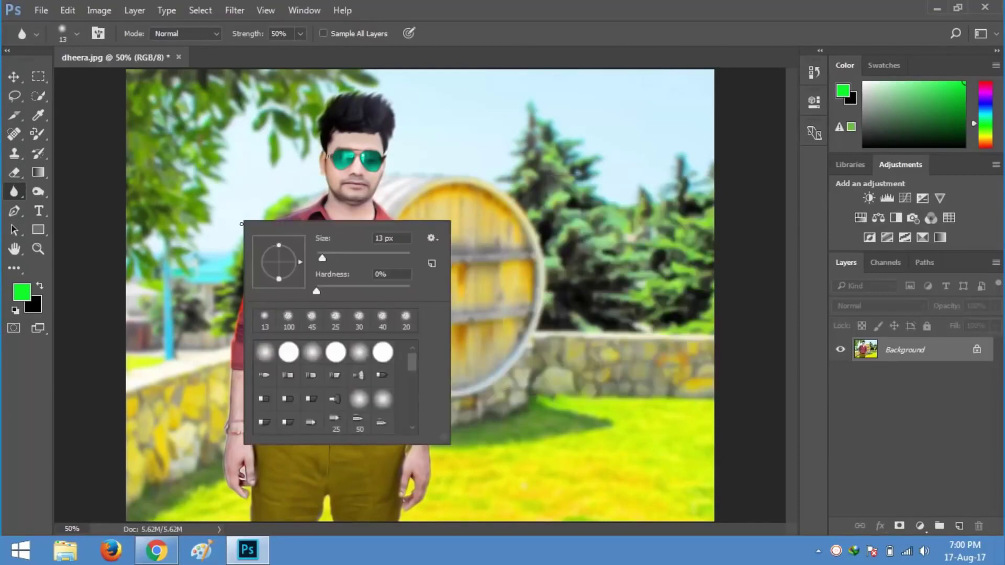
pyautogui.click(432, 239)
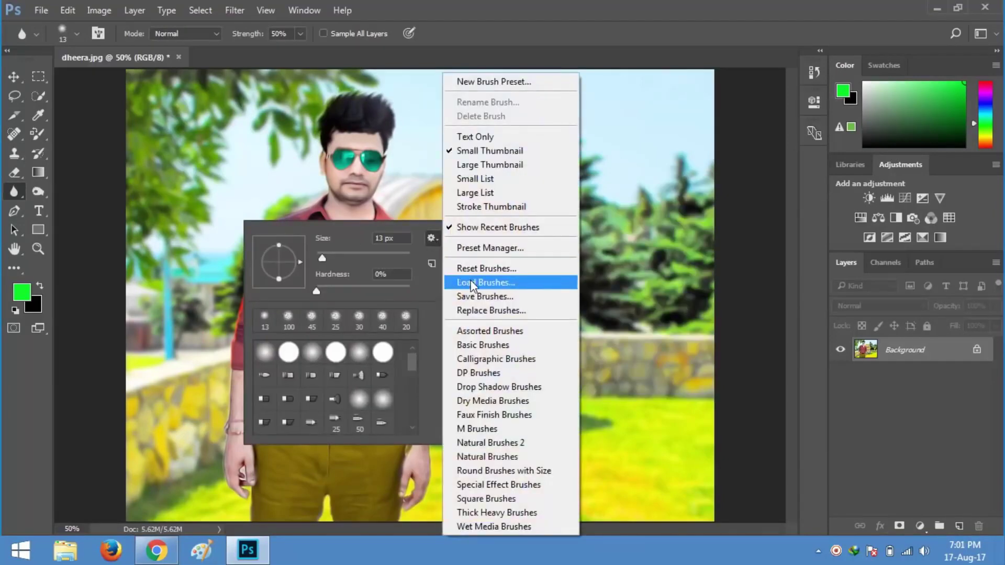
pyautogui.click(494, 285)
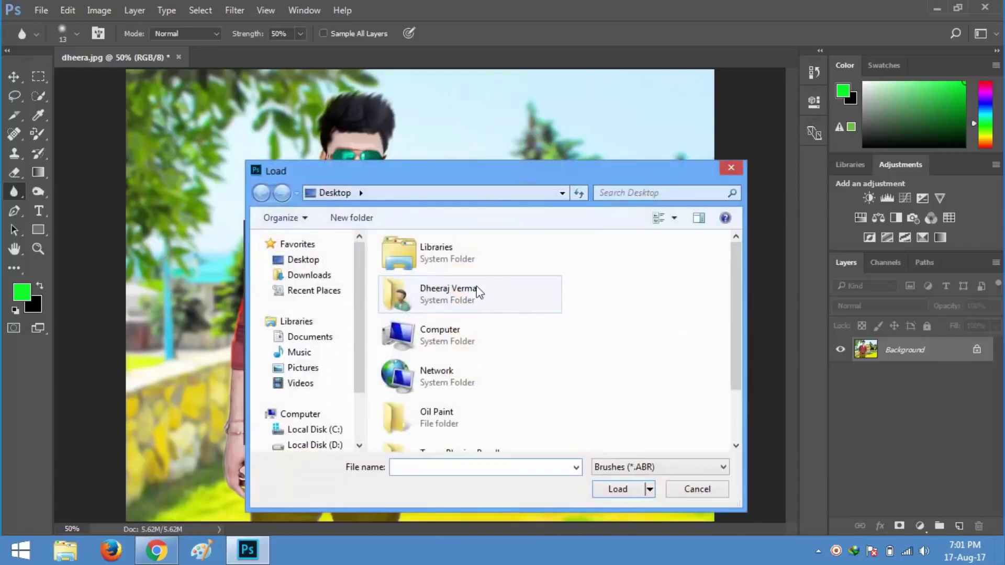
pyautogui.scroll(-2, 419, 377)
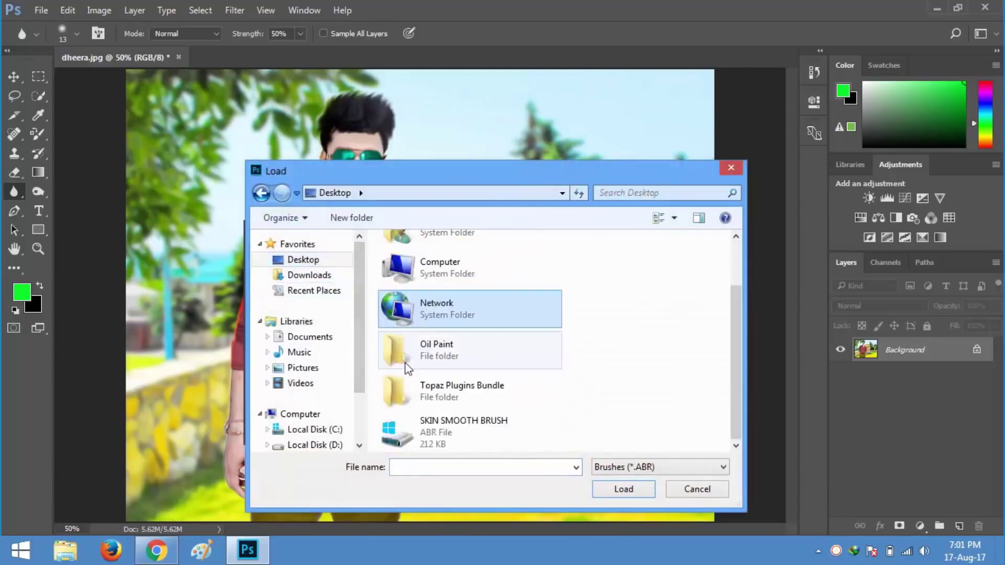
pyautogui.click(441, 432)
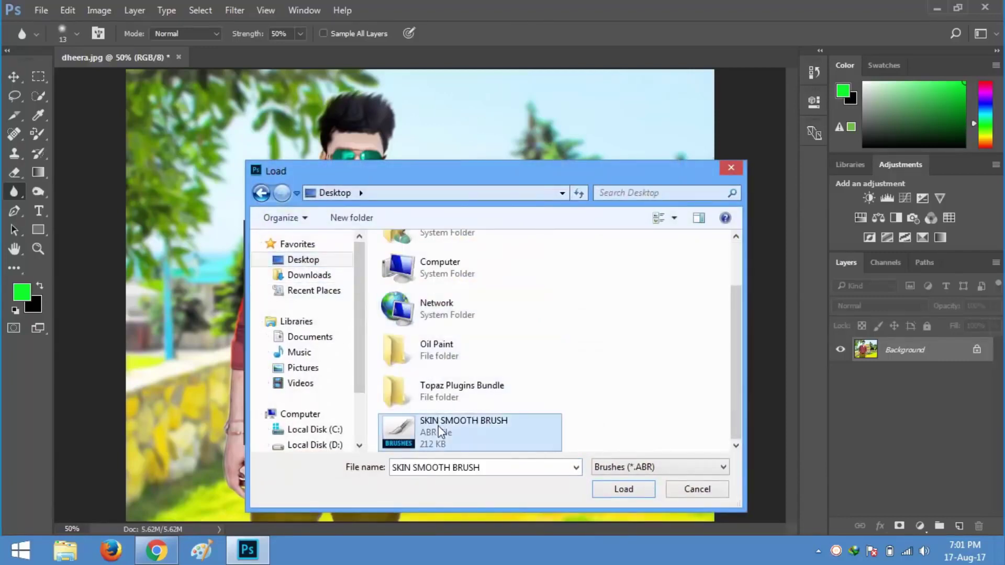
pyautogui.click(615, 489)
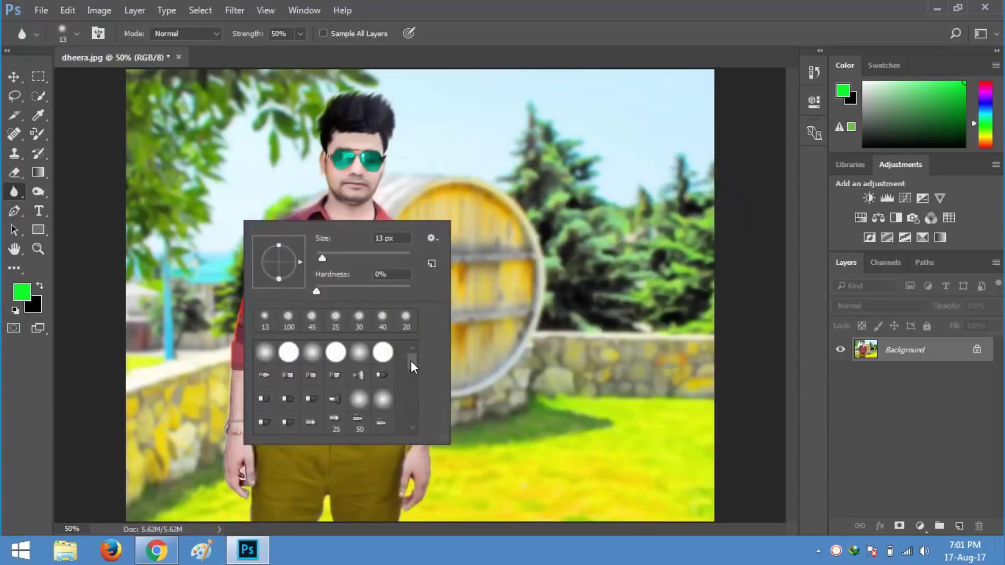
# Select the 65 px soft brush from the newly loaded set.
pyautogui.moveTo(410, 362); pyautogui.dragTo(413, 428)
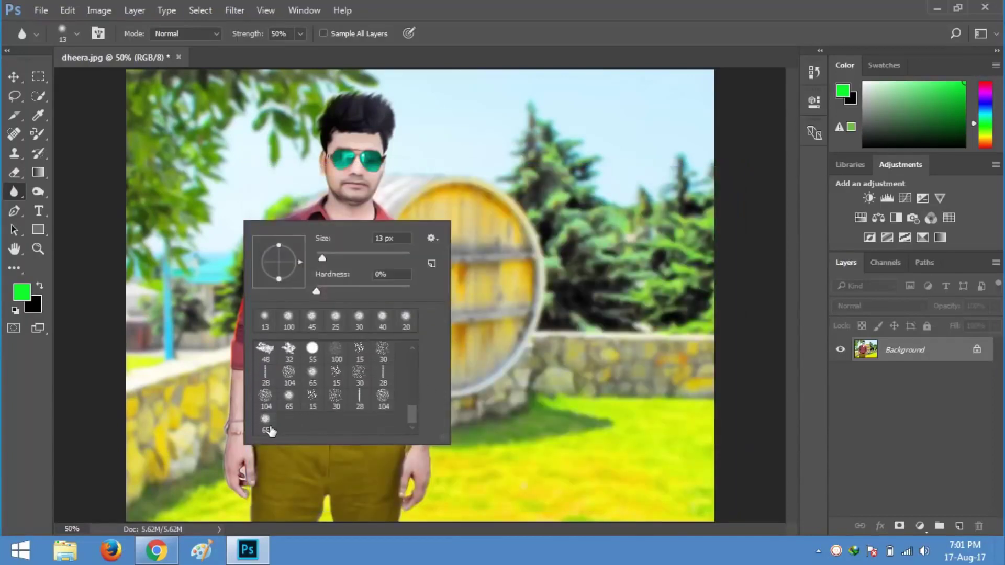
pyautogui.click(265, 427)
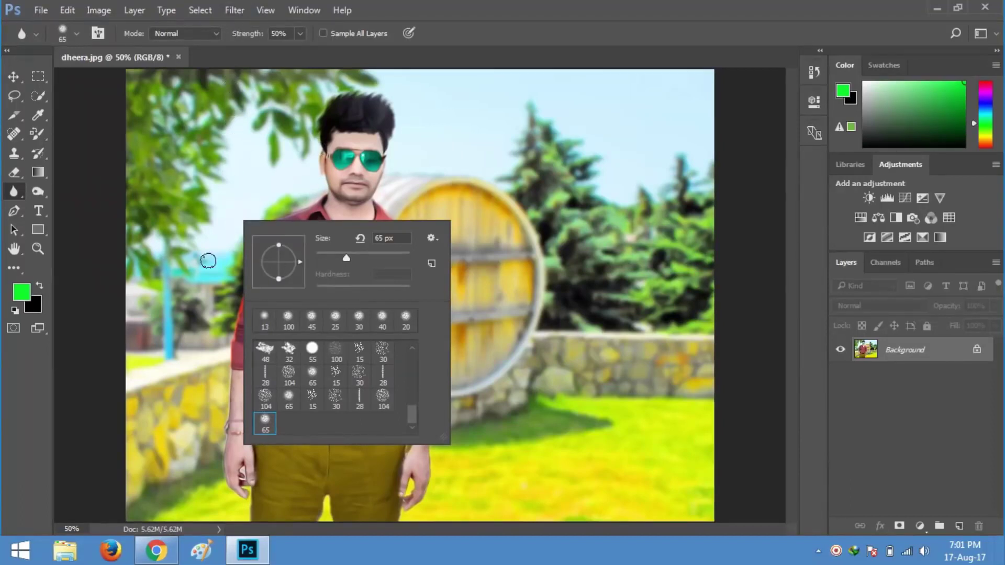
pyautogui.click(235, 11)
pyautogui.moveTo(245, 214)
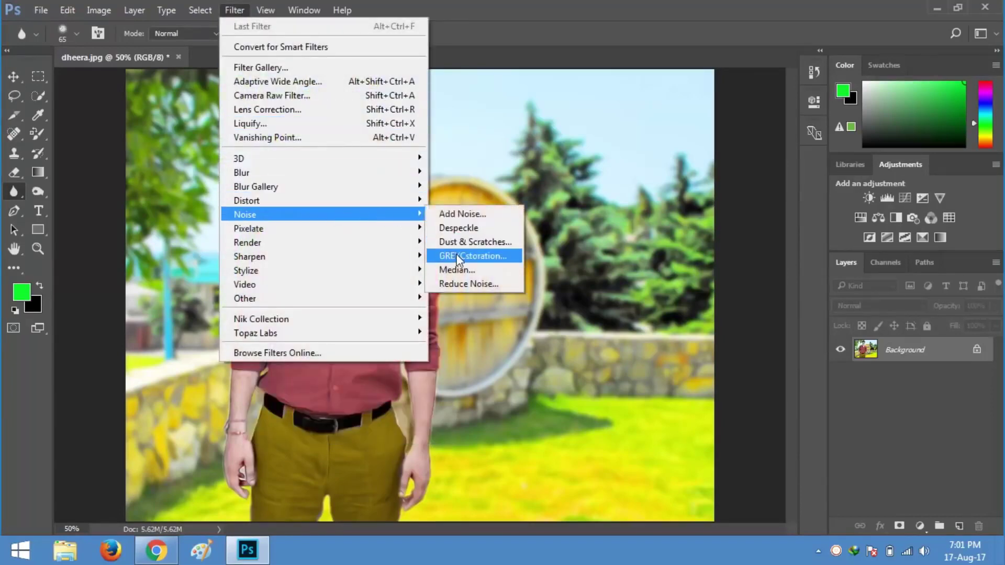
# Preview the GREYCstoration noise filter on dheera.jpg, then cancel it.
pyautogui.click(472, 255)
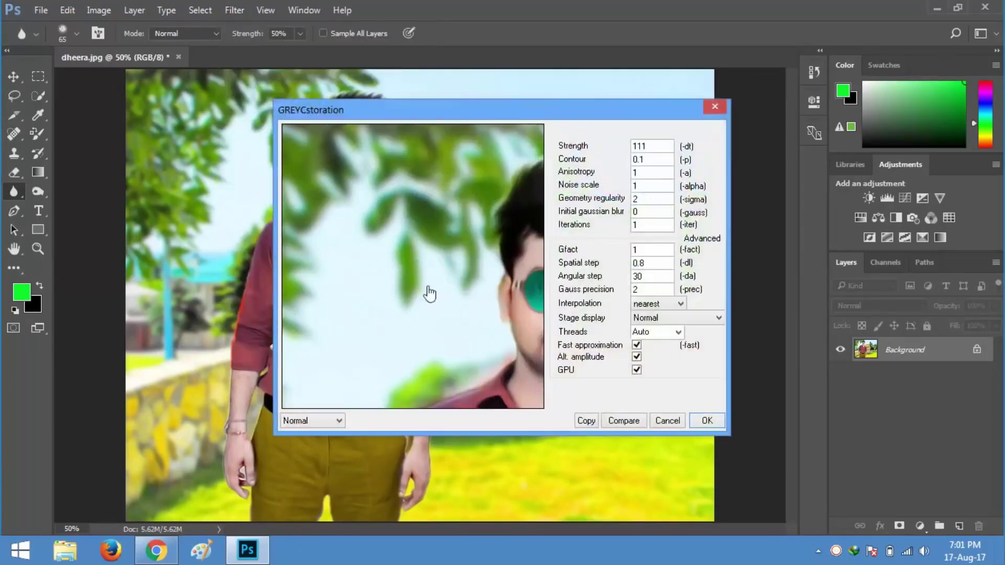
pyautogui.moveTo(416, 299); pyautogui.dragTo(407, 253)
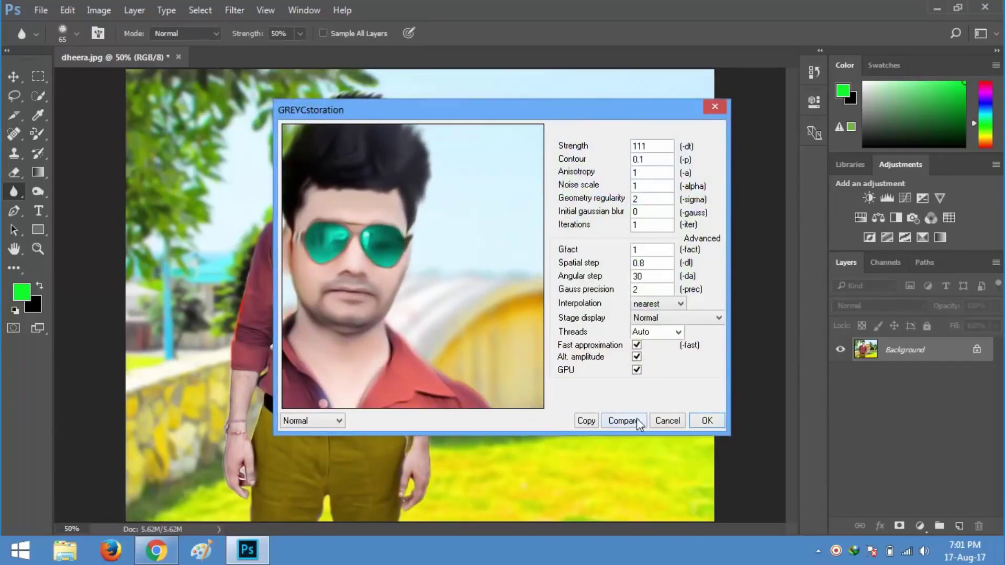
pyautogui.click(673, 419)
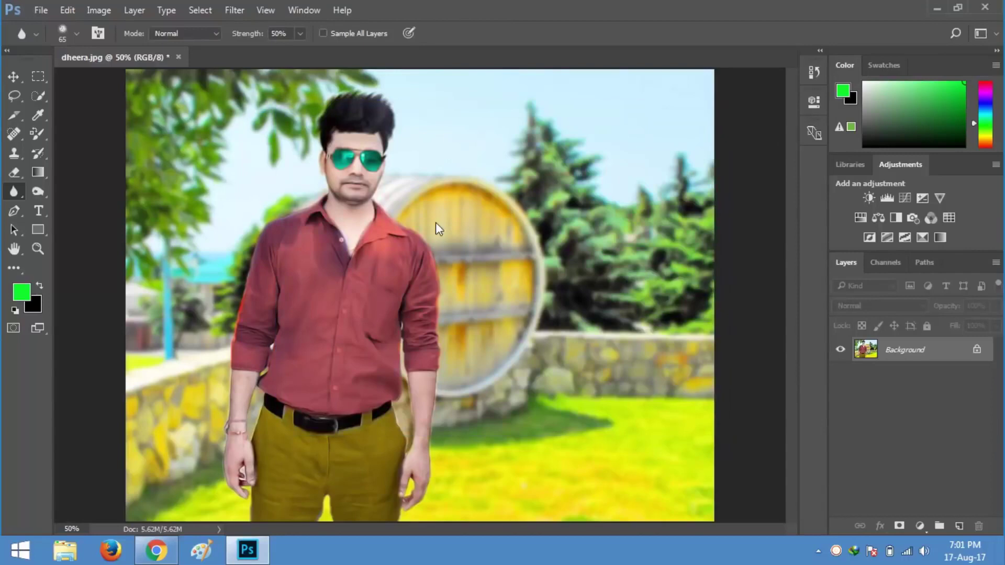
# Quit Photoshop without saving dheera.jpg and move the Oil Paint folder beside the plugin icons.
pyautogui.hotkey('ctrl', 'q')
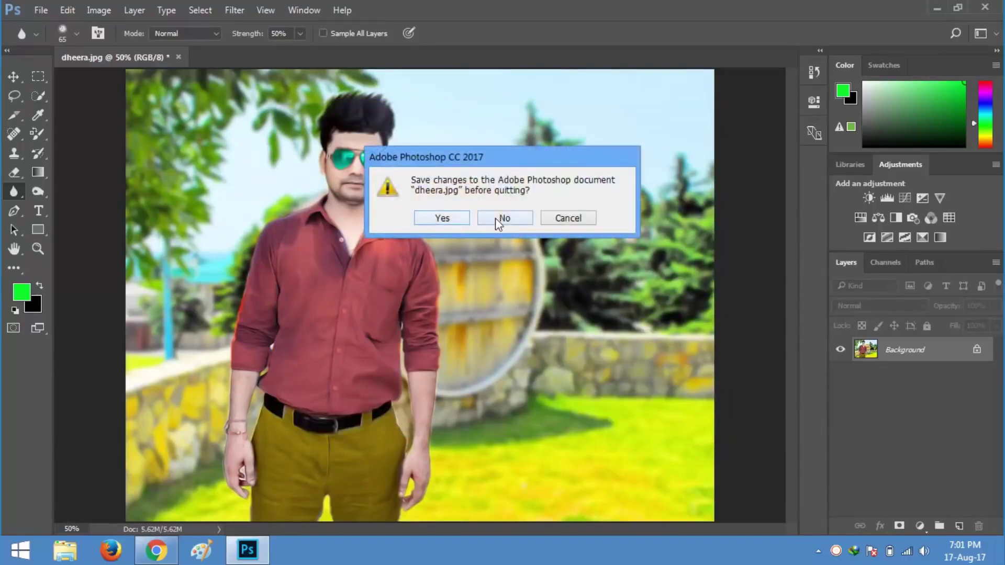
pyautogui.click(495, 221)
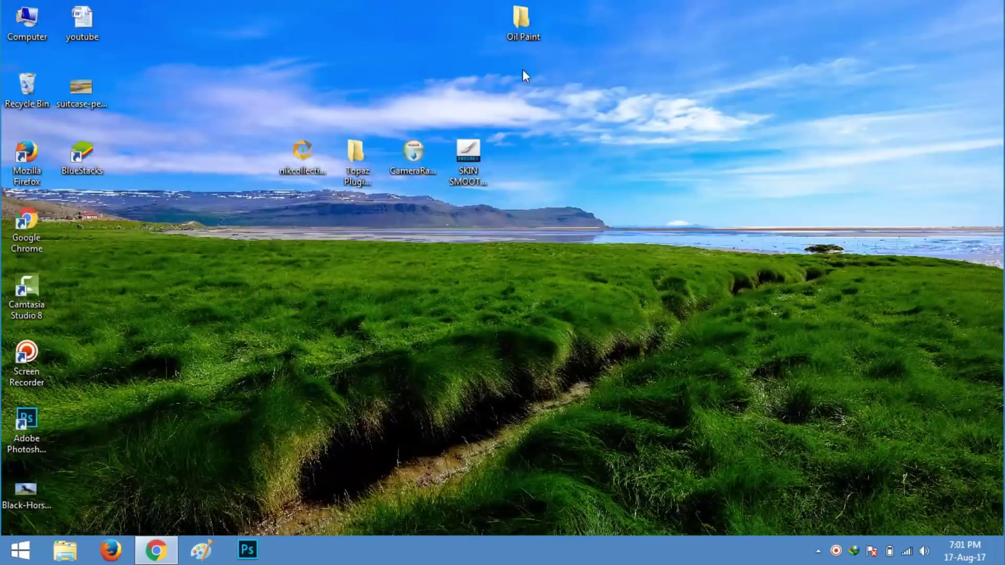
pyautogui.moveTo(521, 20)
pyautogui.mouseDown()
pyautogui.moveTo(523, 155)
pyautogui.moveTo(748, 217)
pyautogui.mouseUp()
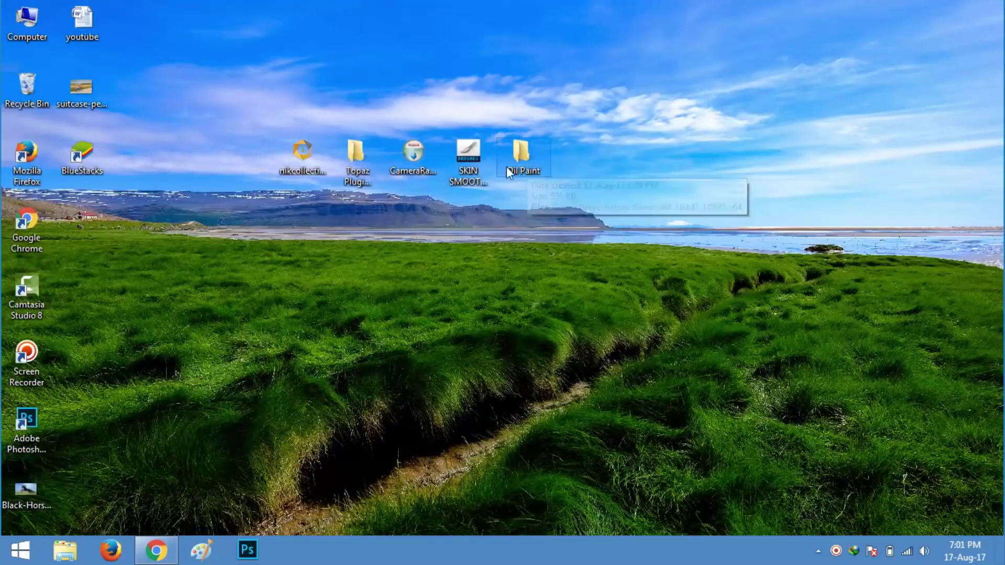
# Copy the five Greyc and USM2 plugin files from the Oil Paint folder.
pyautogui.doubleClick(524, 153)
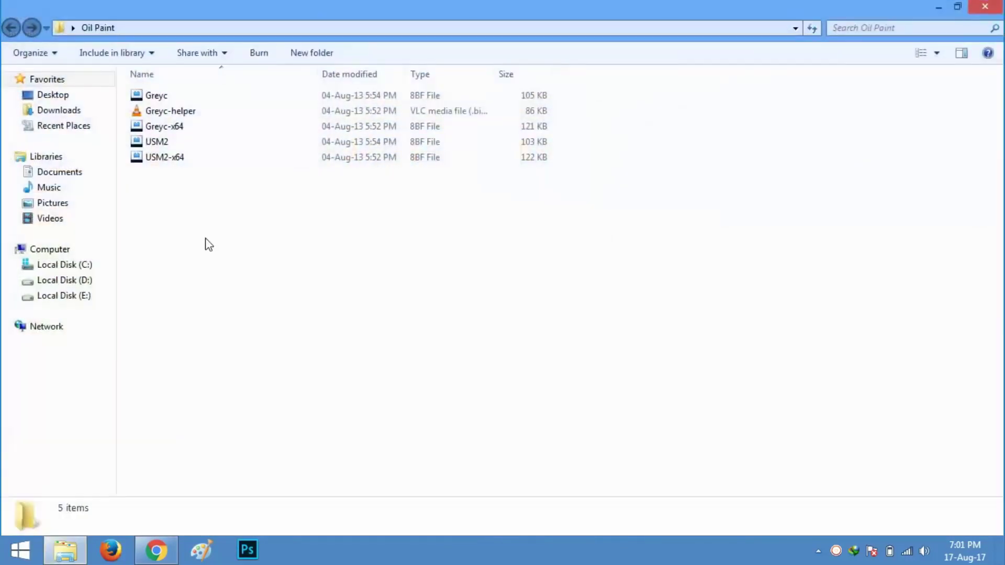
pyautogui.moveTo(235, 220); pyautogui.dragTo(143, 90)
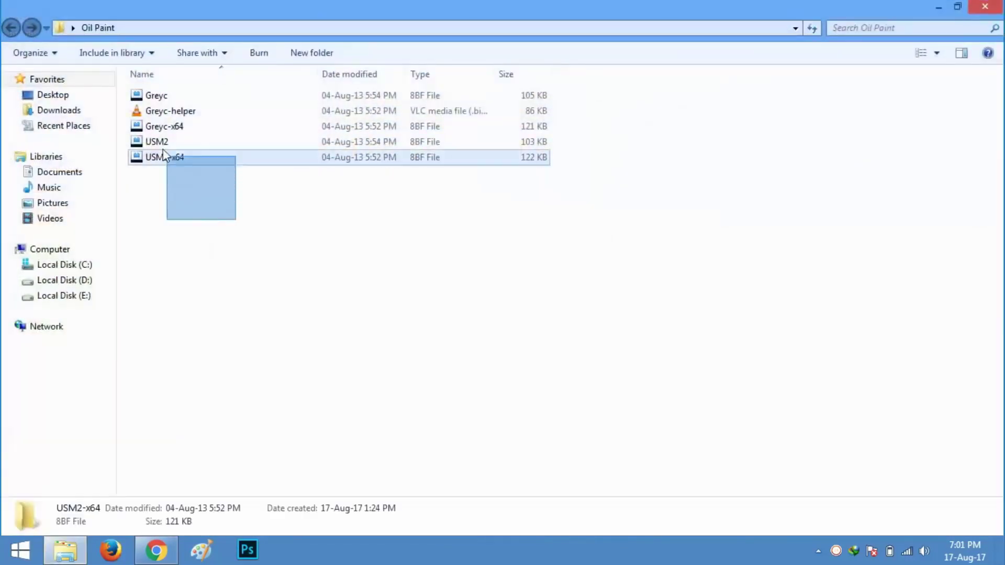
pyautogui.rightClick(149, 120)
pyautogui.click(182, 254)
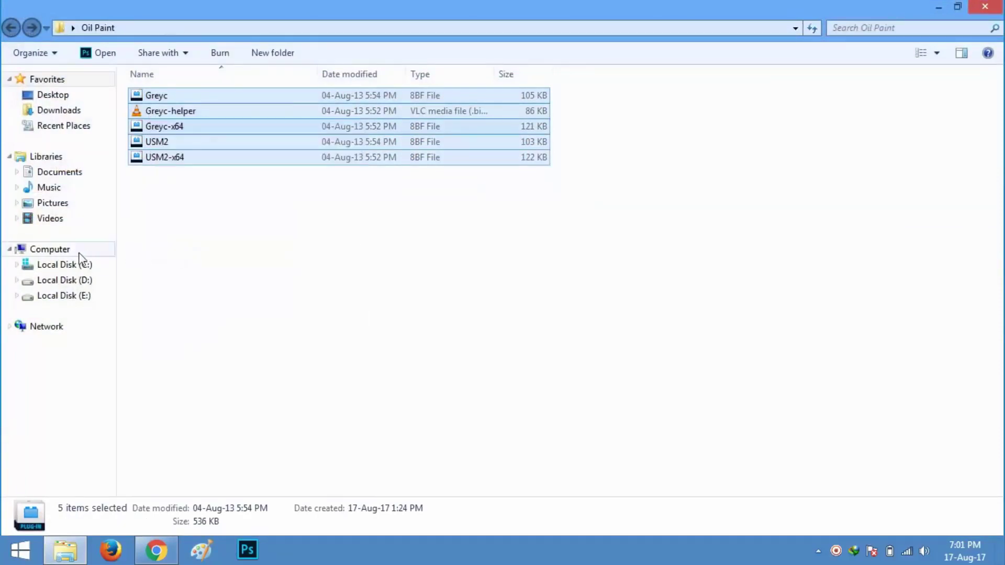
# Navigate to C:\Program Files\Adobe\Adobe Photoshop CC 2017\Required\Plug-Ins\Filters.
pyautogui.click(84, 267)
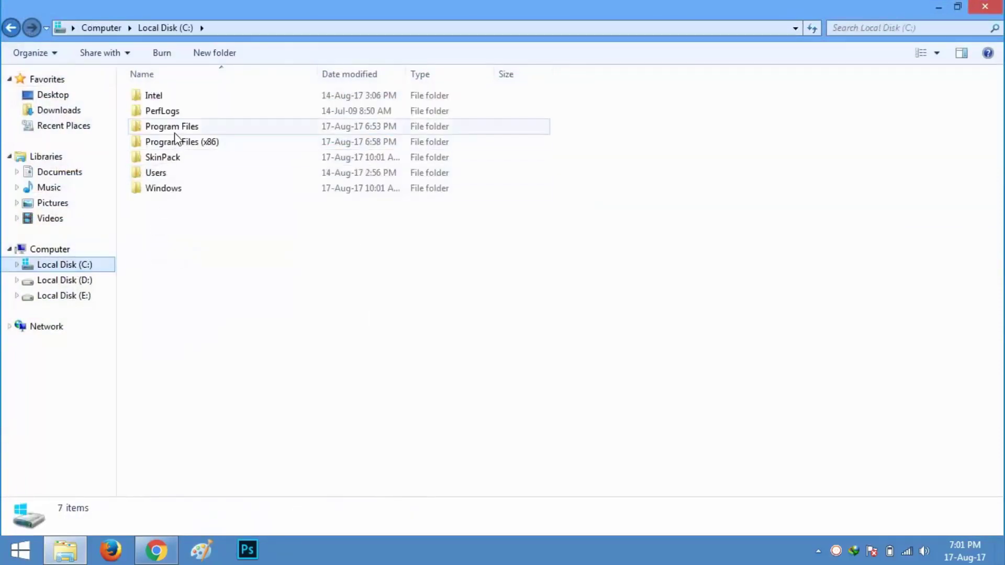
pyautogui.doubleClick(175, 131)
pyautogui.click(174, 128)
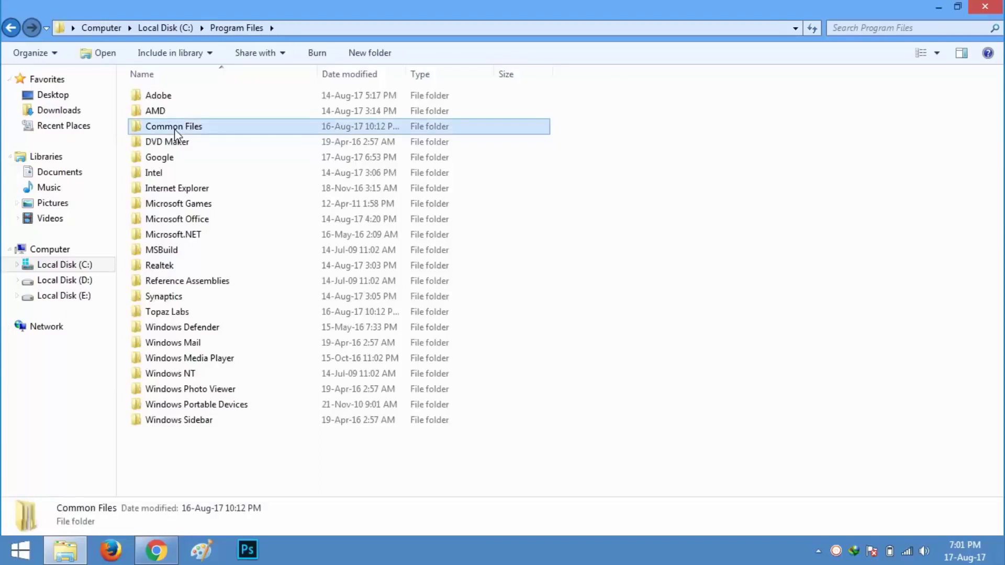
pyautogui.click(165, 99)
pyautogui.doubleClick(168, 98)
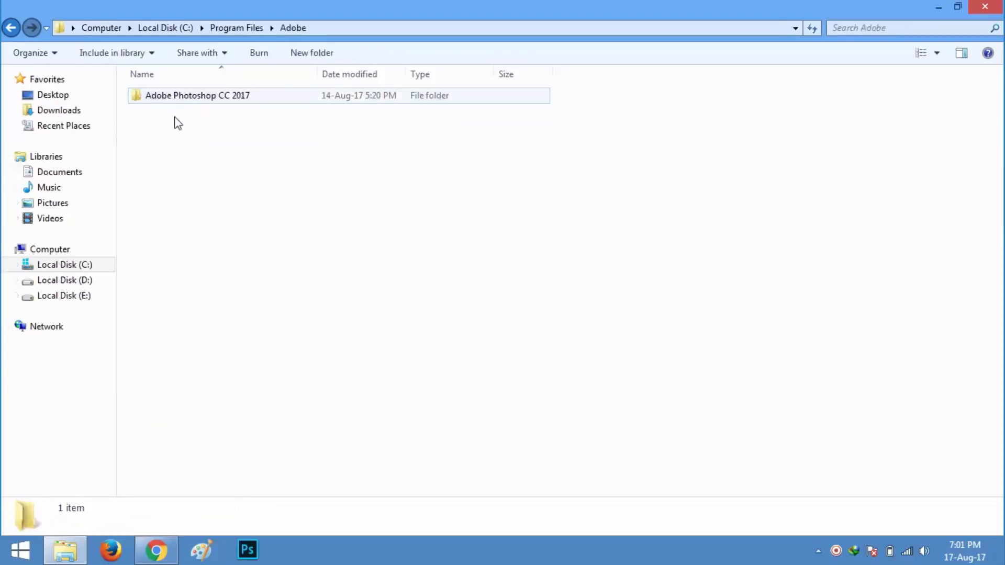
pyautogui.doubleClick(214, 99)
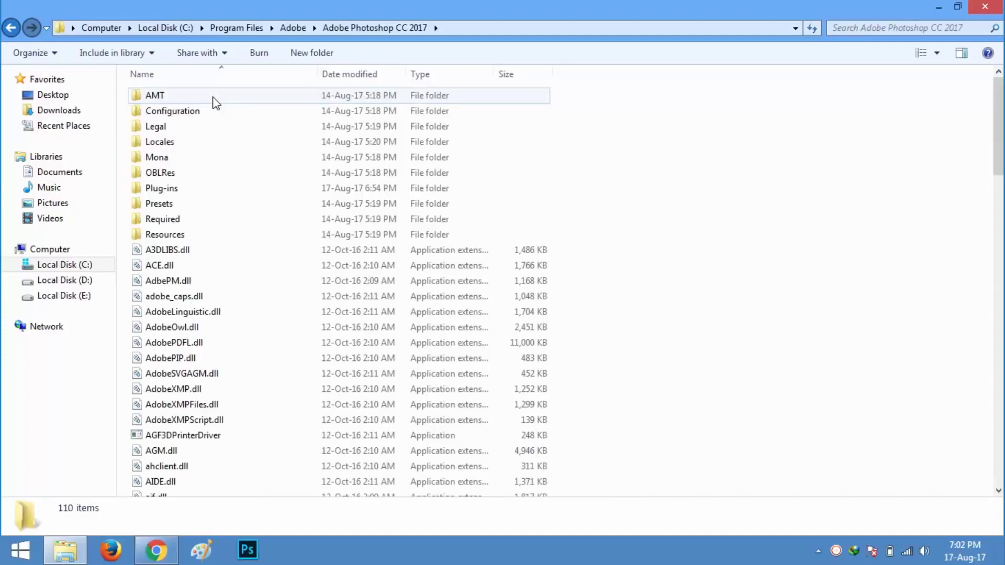
pyautogui.click(171, 220)
pyautogui.doubleClick(171, 220)
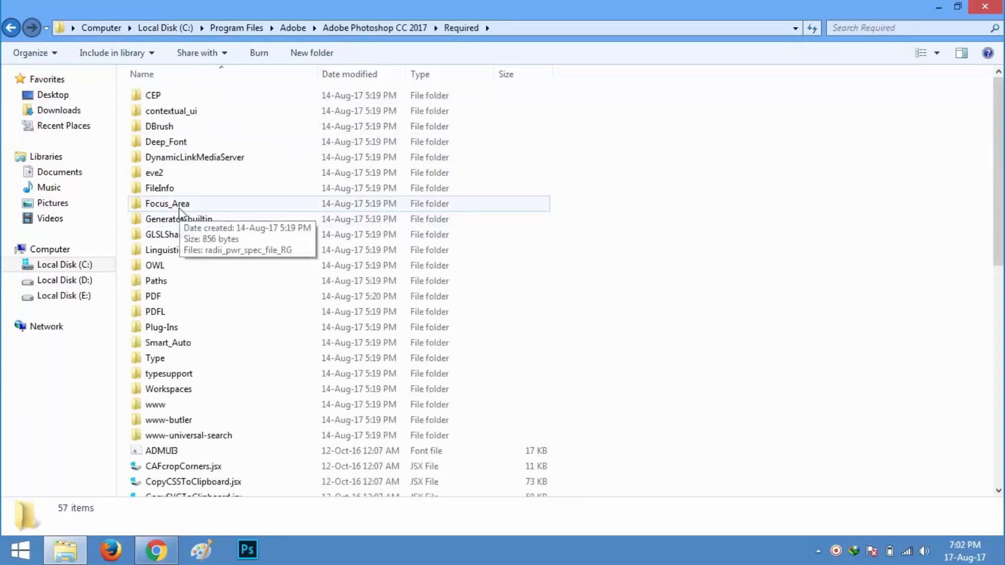
pyautogui.doubleClick(159, 329)
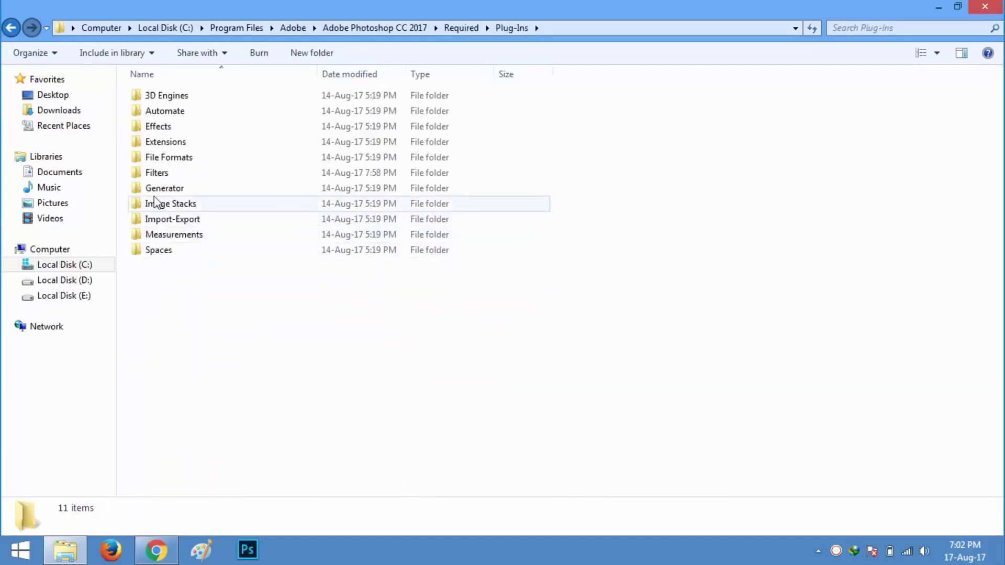
pyautogui.doubleClick(157, 173)
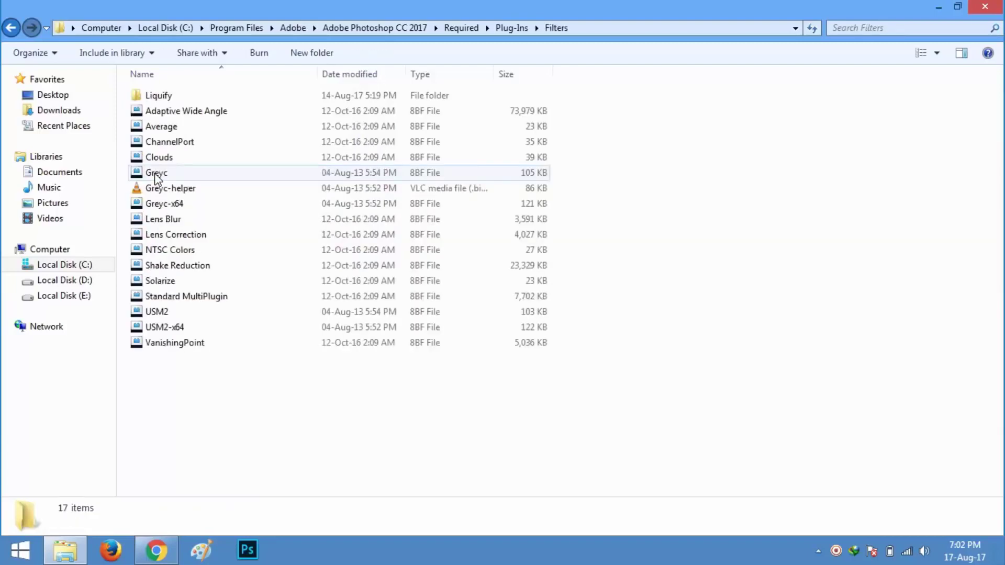
# Paste the plugin files into Filters, replacing existing copies, and close the window.
pyautogui.rightClick(215, 398)
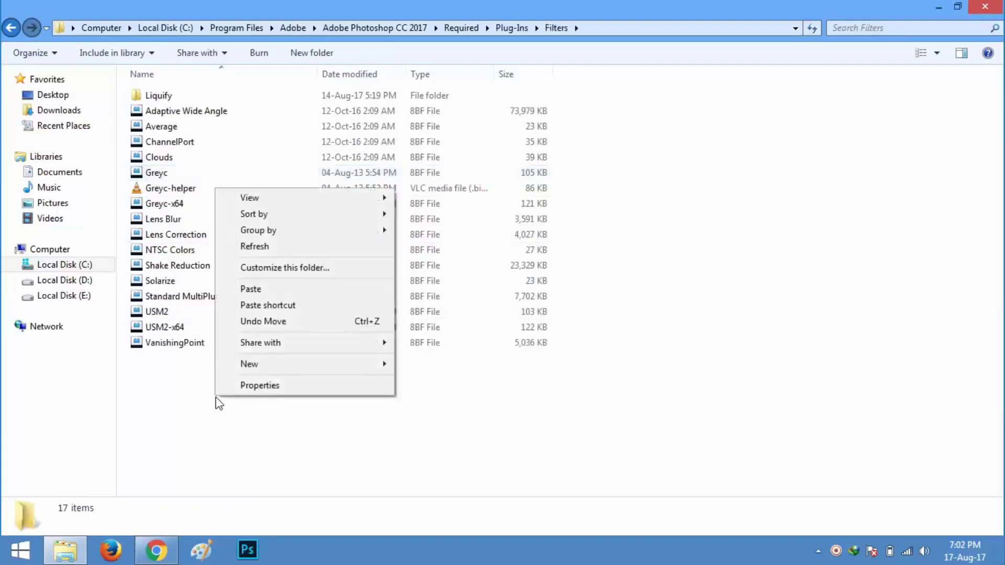
pyautogui.click(250, 289)
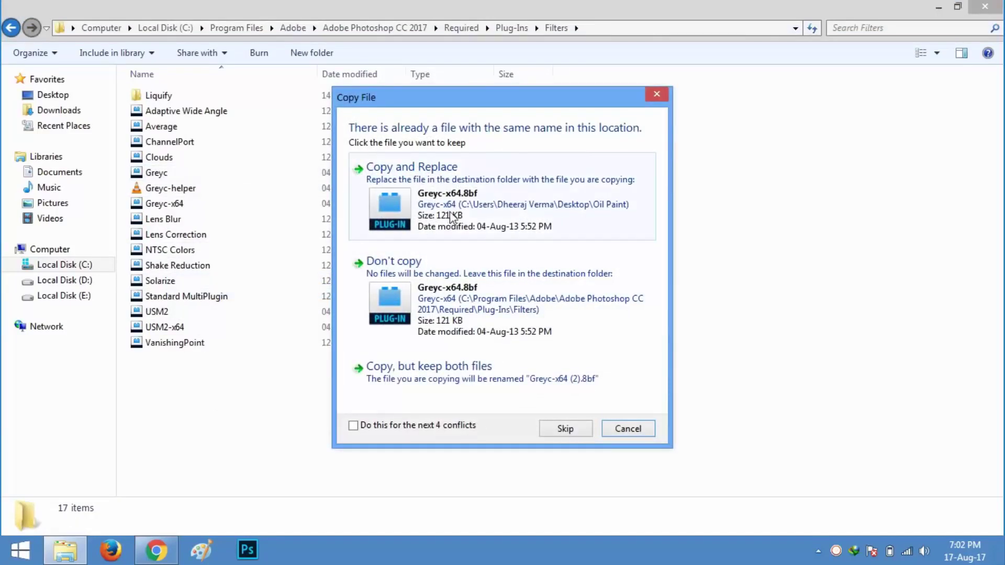
pyautogui.click(437, 207)
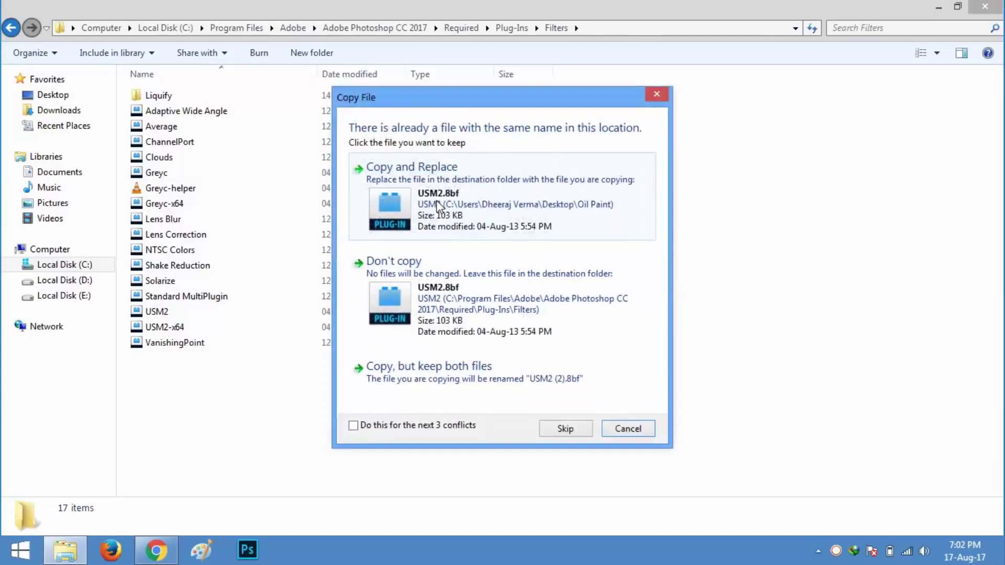
pyautogui.click(437, 207)
pyautogui.click(437, 207)
pyautogui.click(437, 207)
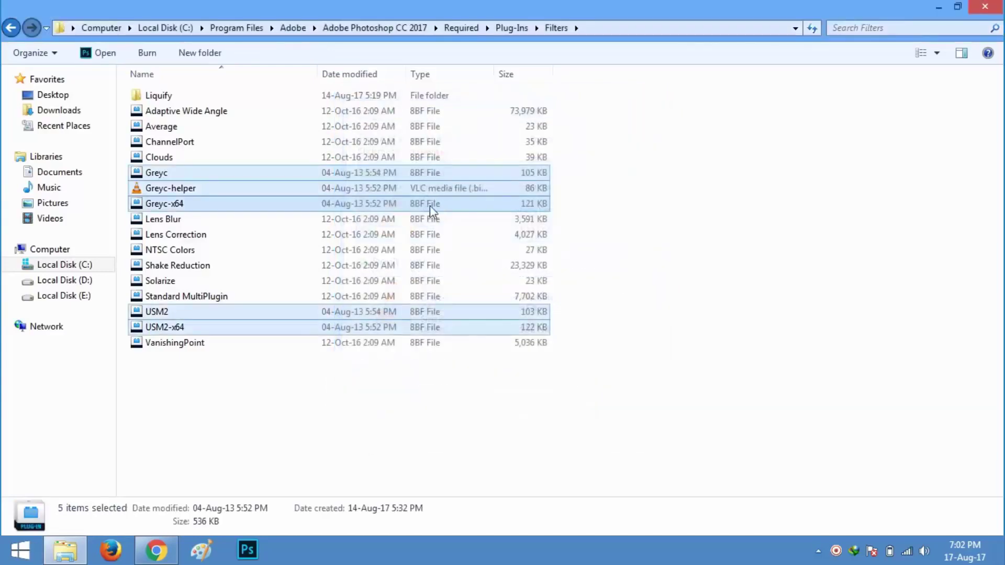
pyautogui.click(164, 421)
pyautogui.click(988, 12)
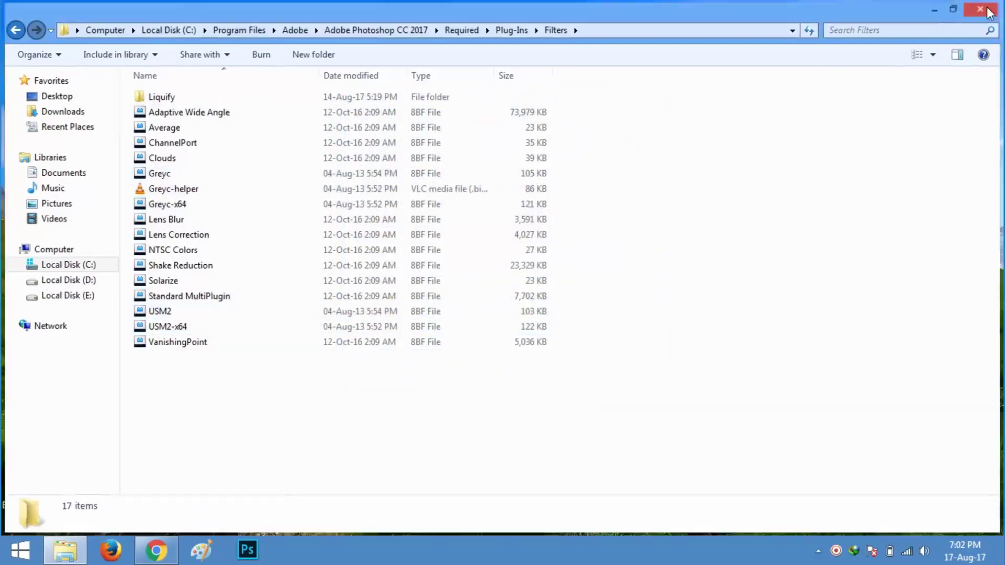
# Relaunch Photoshop, close the Selective Tool panel, and confirm Nik Collection and Topaz Labs appear under Filter.
pyautogui.click(250, 549)
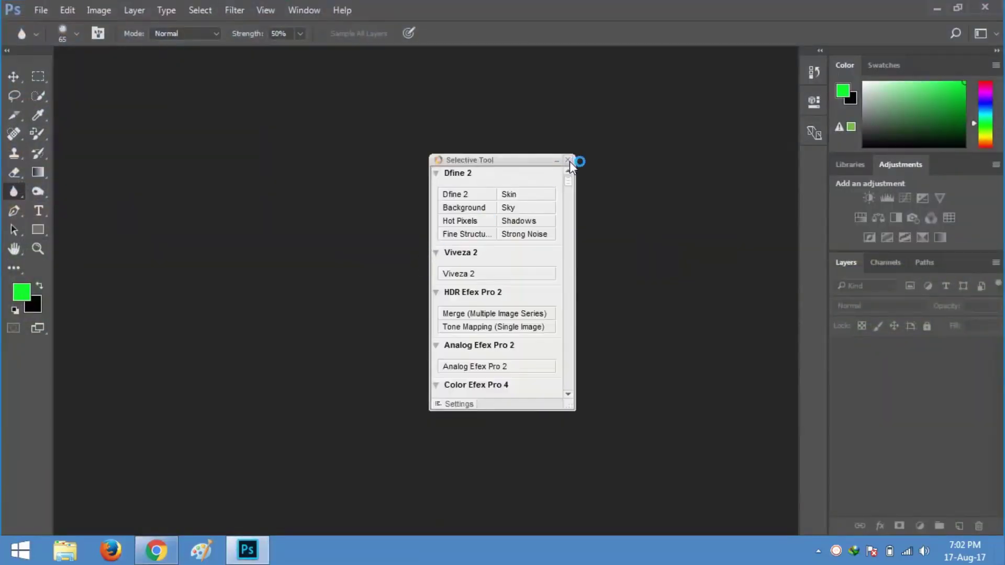
pyautogui.click(568, 161)
pyautogui.click(234, 9)
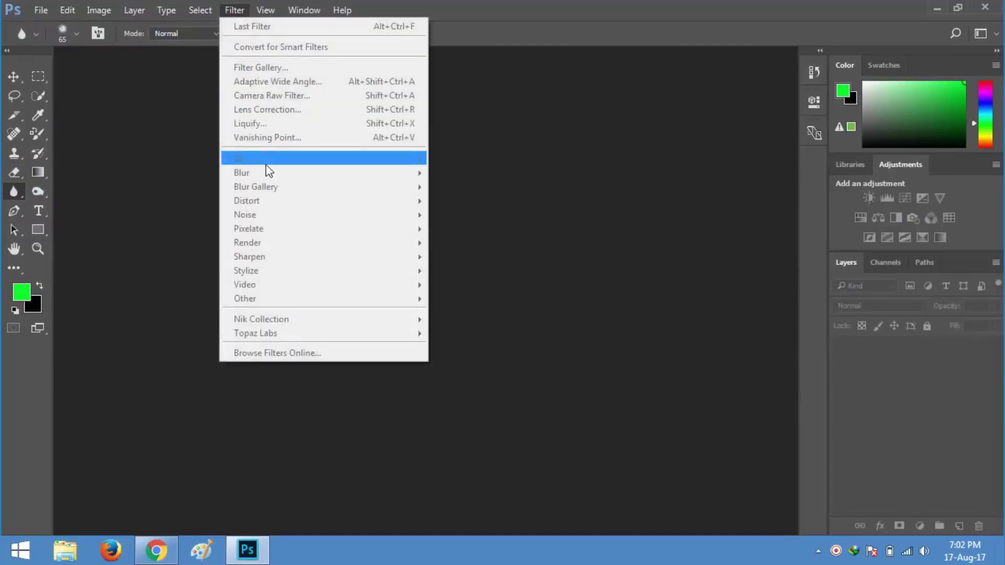
pyautogui.click(113, 256)
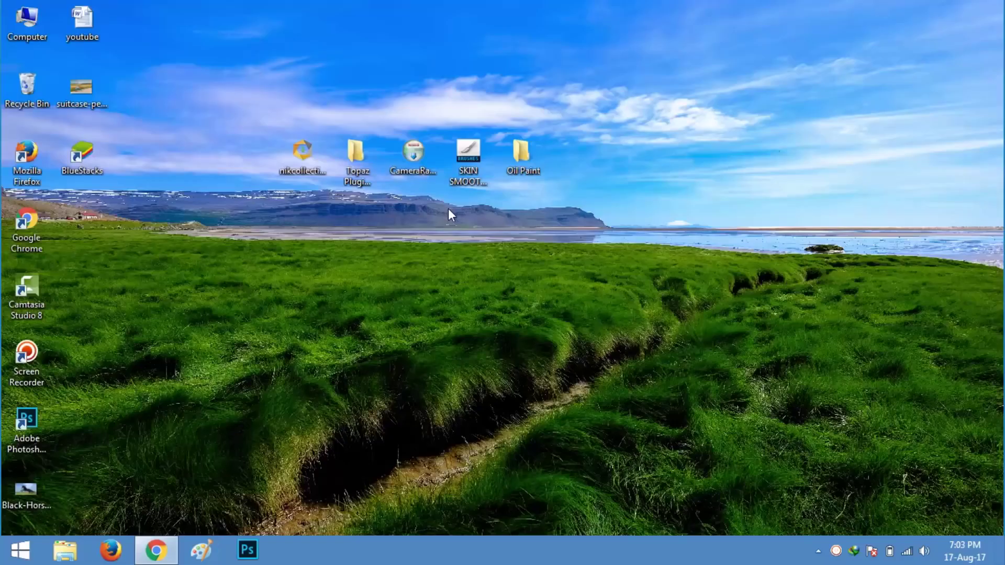